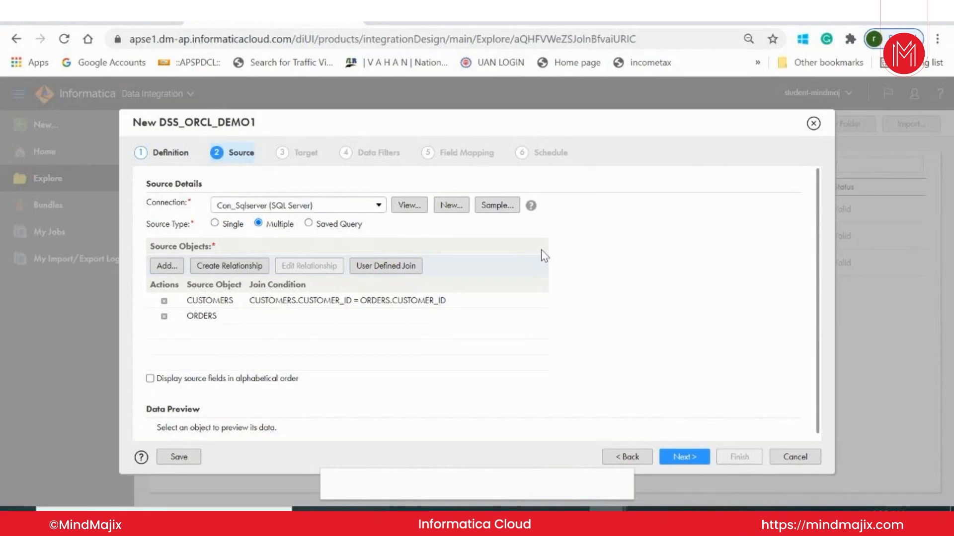
# Set the target connection to Con_Sqlserver (SQL Server) and choose CUSTOMER_ORDERS as the target object.
pyautogui.click(684, 457)
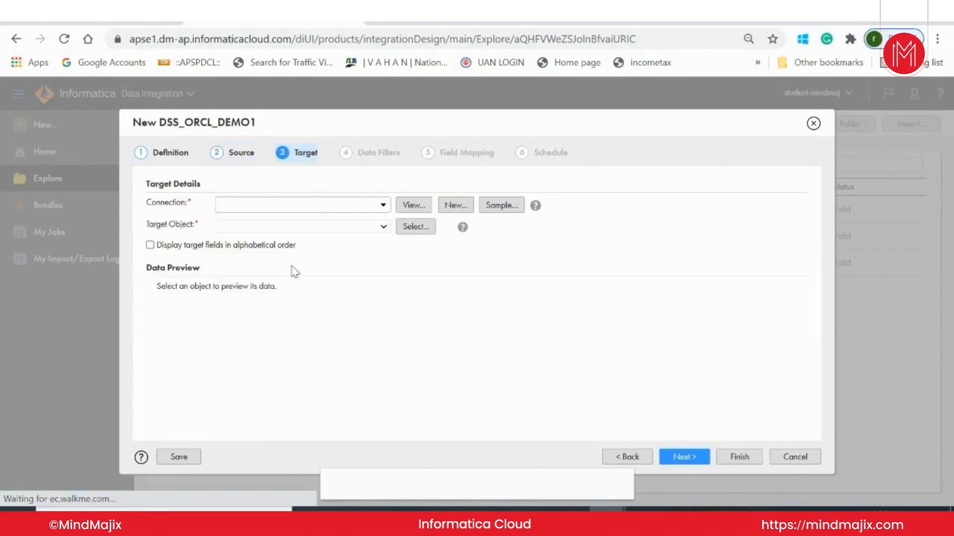
pyautogui.click(334, 209)
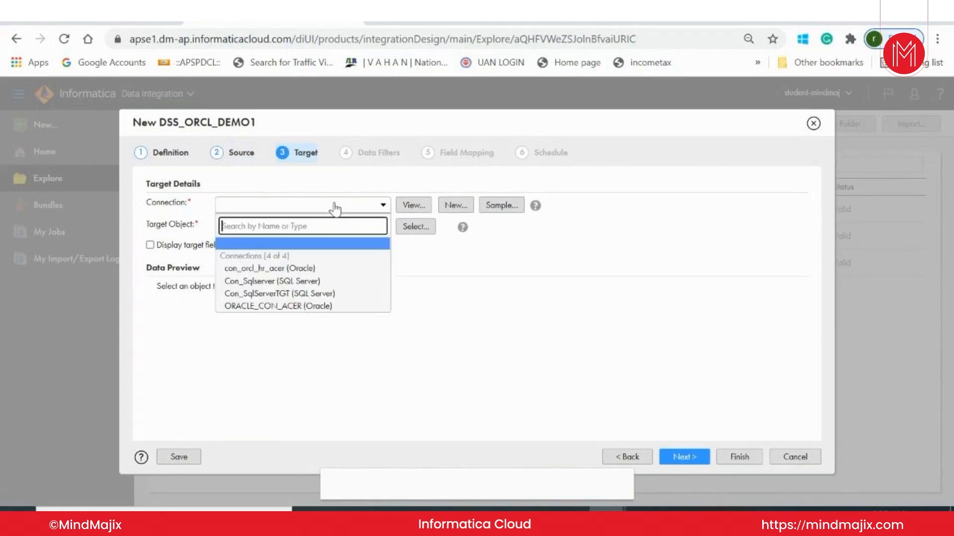
pyautogui.click(313, 281)
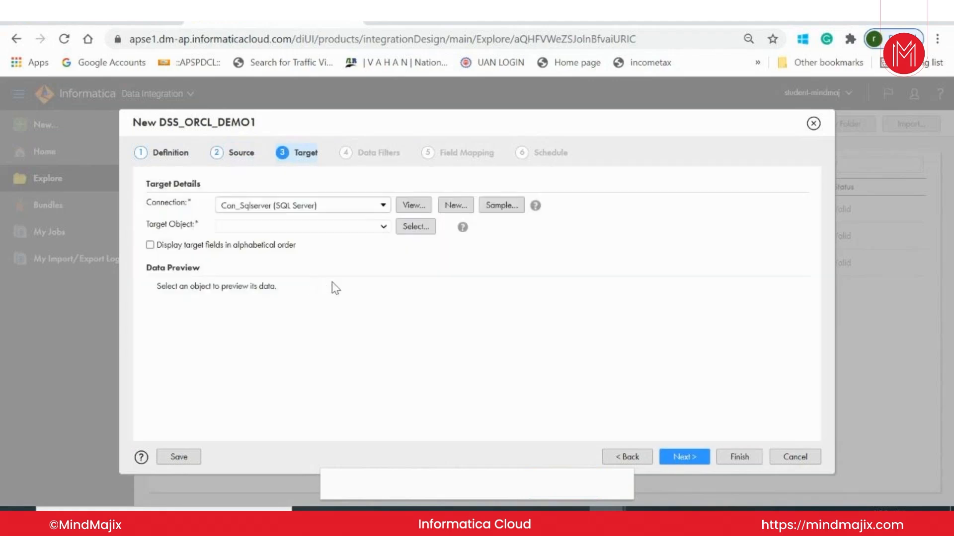
pyautogui.click(344, 227)
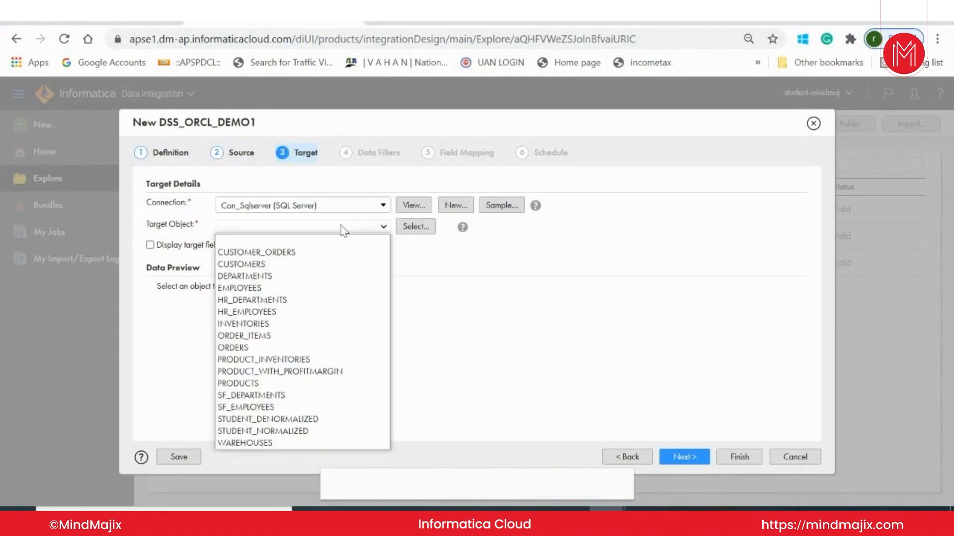
pyautogui.click(325, 252)
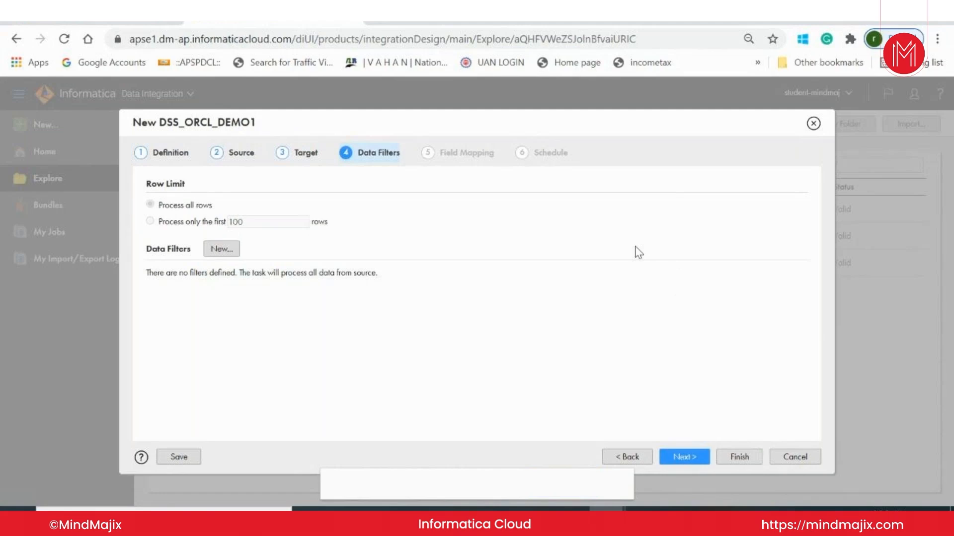
pyautogui.click(224, 250)
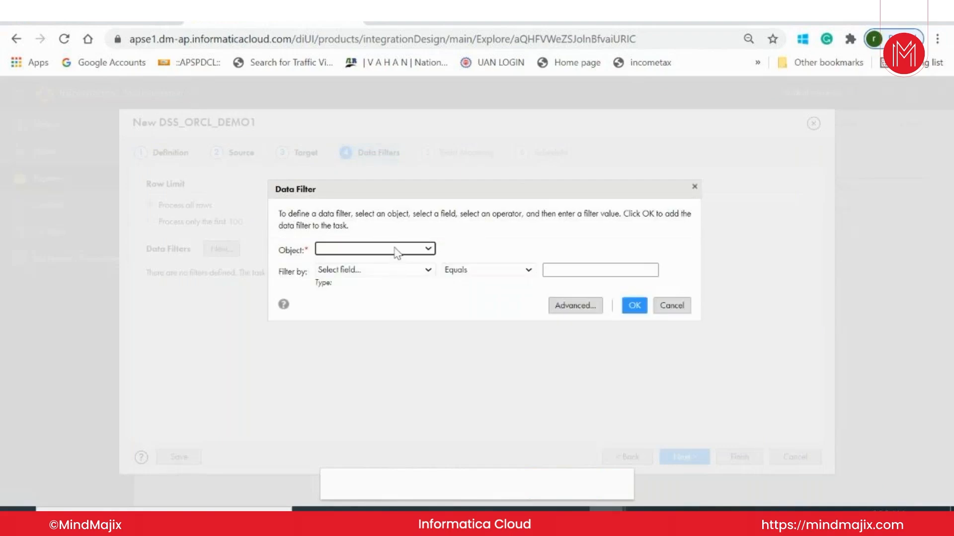
pyautogui.click(396, 252)
pyautogui.click(378, 274)
pyautogui.click(411, 272)
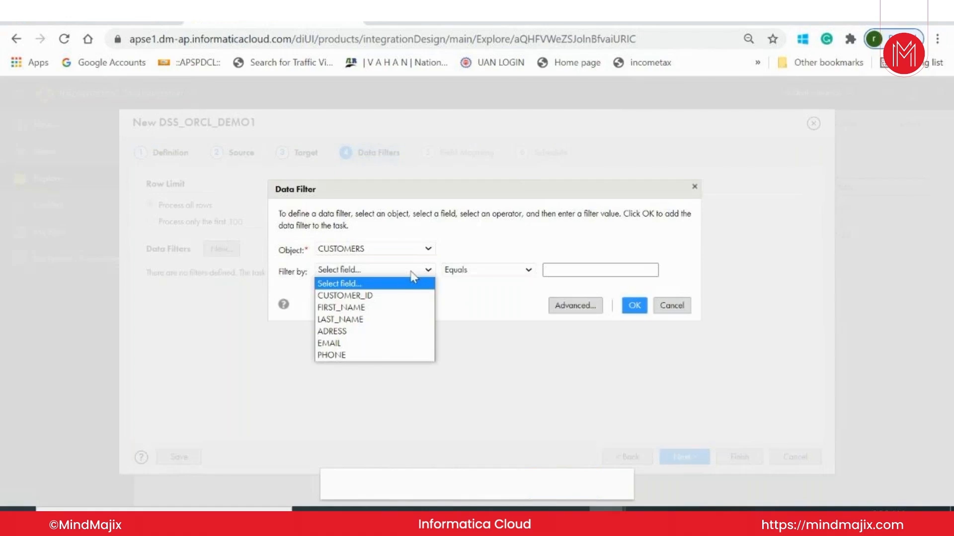
pyautogui.click(397, 343)
pyautogui.click(485, 273)
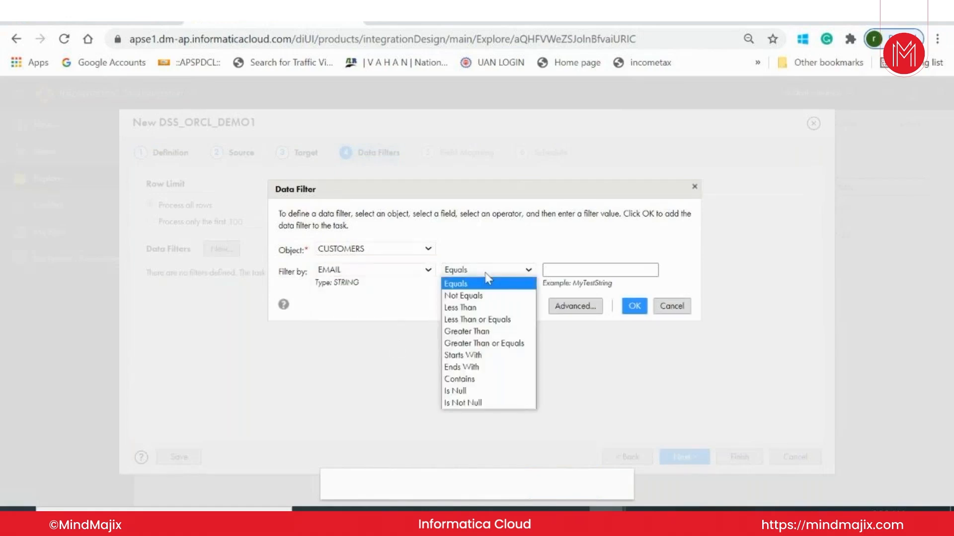
pyautogui.click(463, 296)
pyautogui.click(549, 270)
pyautogui.write('null')
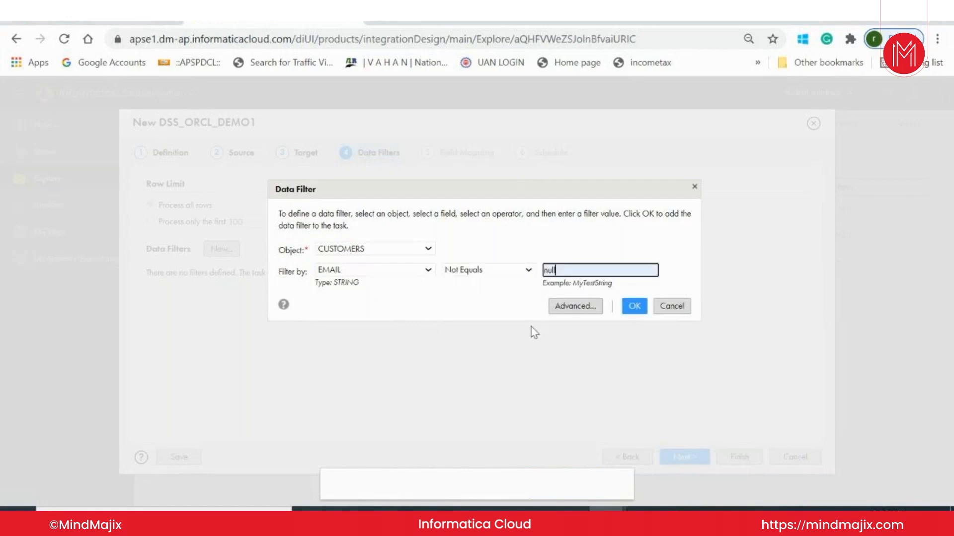
pyautogui.click(488, 272)
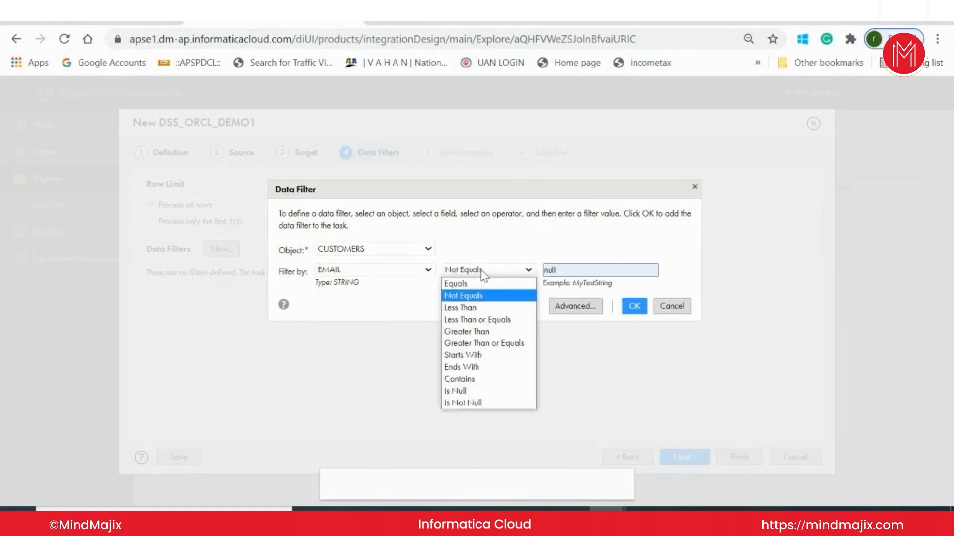
pyautogui.click(492, 403)
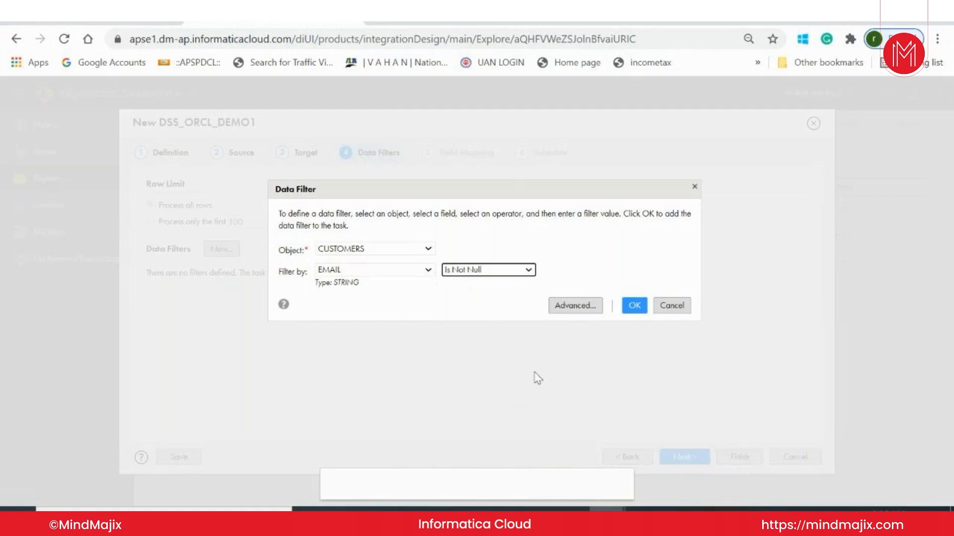
pyautogui.click(577, 308)
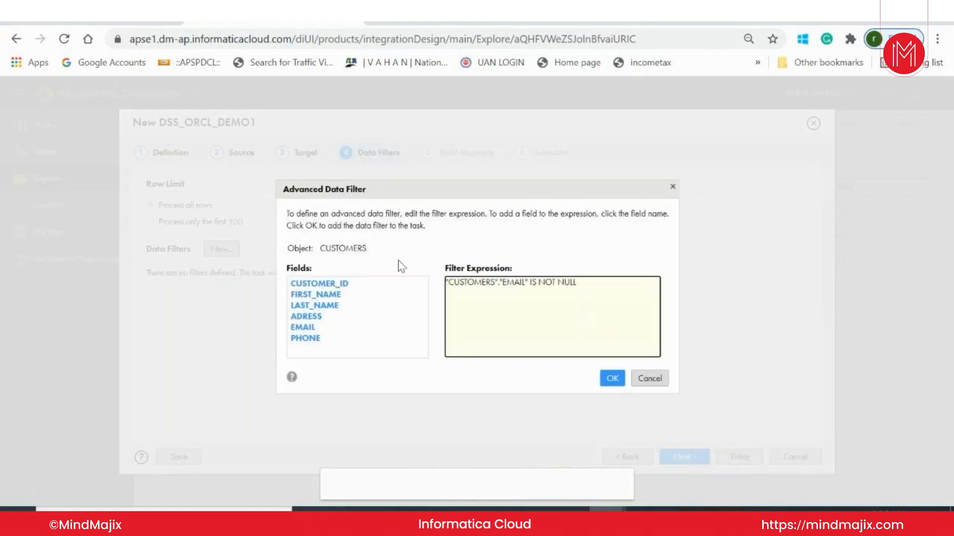
pyautogui.click(659, 383)
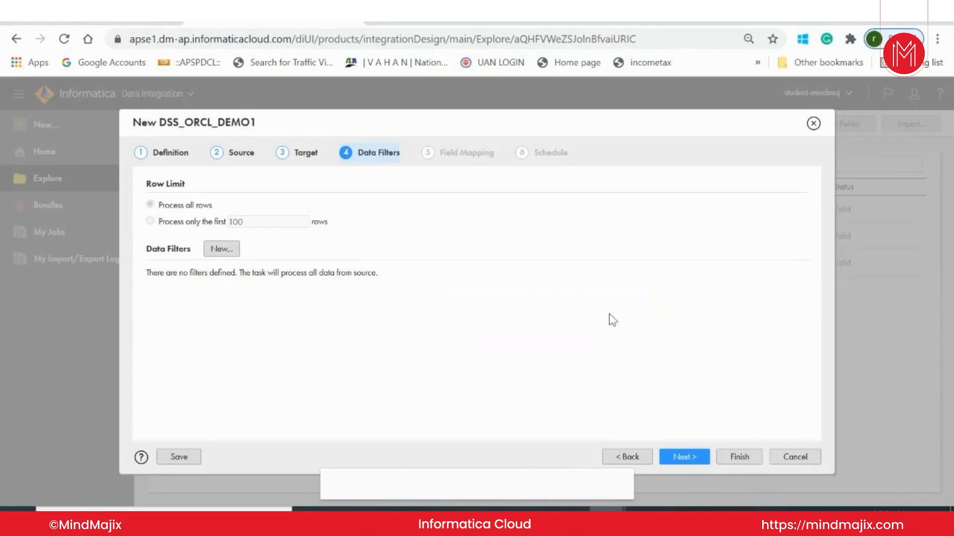
# Proceed to the field mapping without data filters and automap the CUSTOMER_ORDERS fields with Smart Map.
pyautogui.click(682, 458)
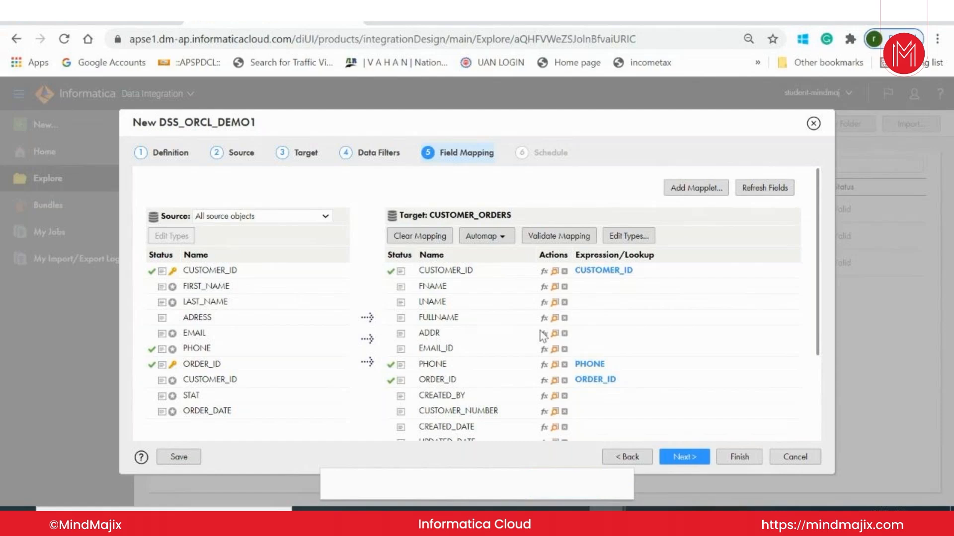
pyautogui.click(495, 237)
pyautogui.click(495, 239)
pyautogui.click(495, 238)
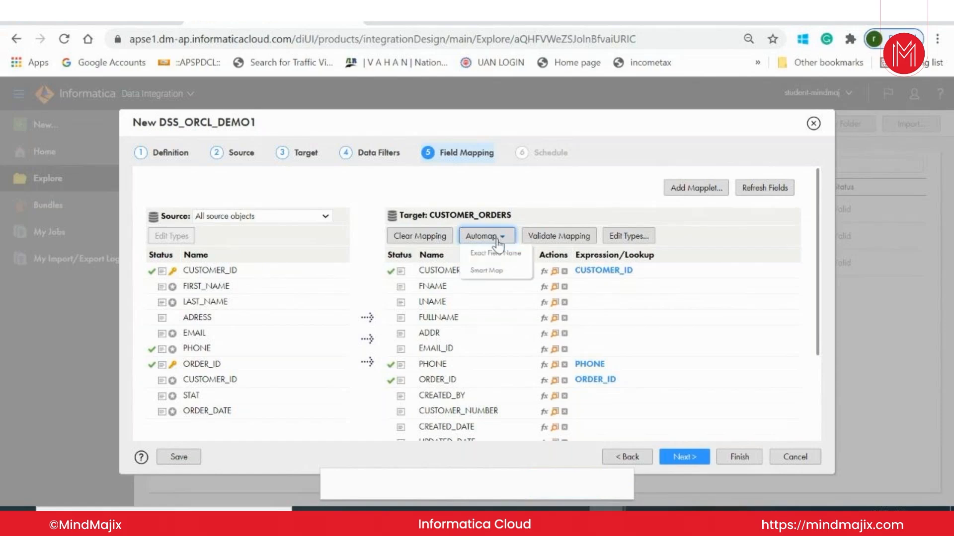
pyautogui.click(507, 272)
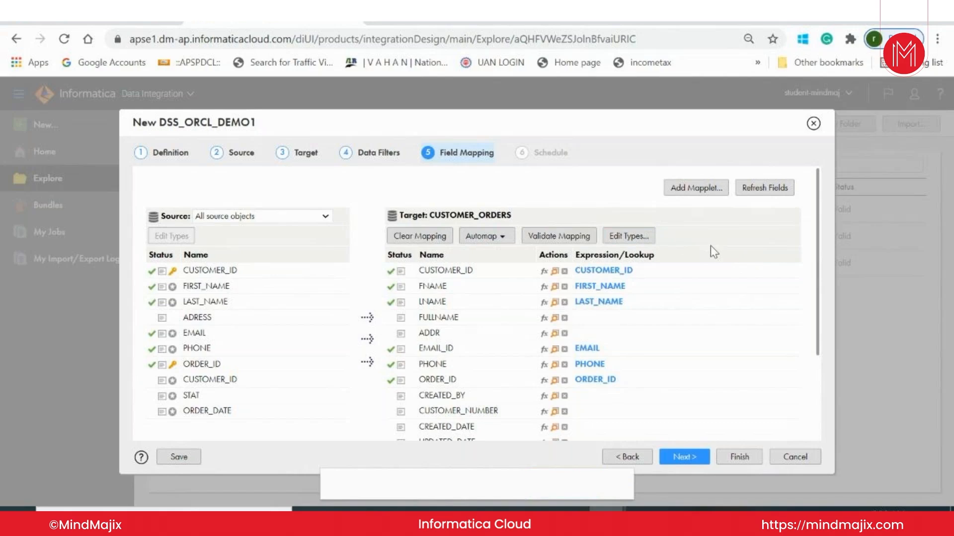
# Clear the mapping of target field EMAIL_ID and manually map the source field EMAIL to it again.
pyautogui.click(565, 350)
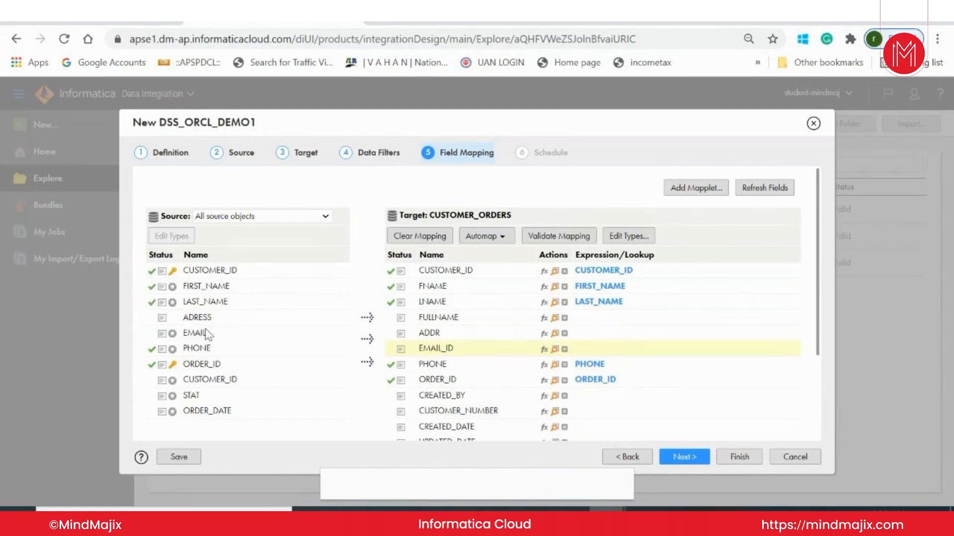
pyautogui.moveTo(208, 334); pyautogui.dragTo(438, 350)
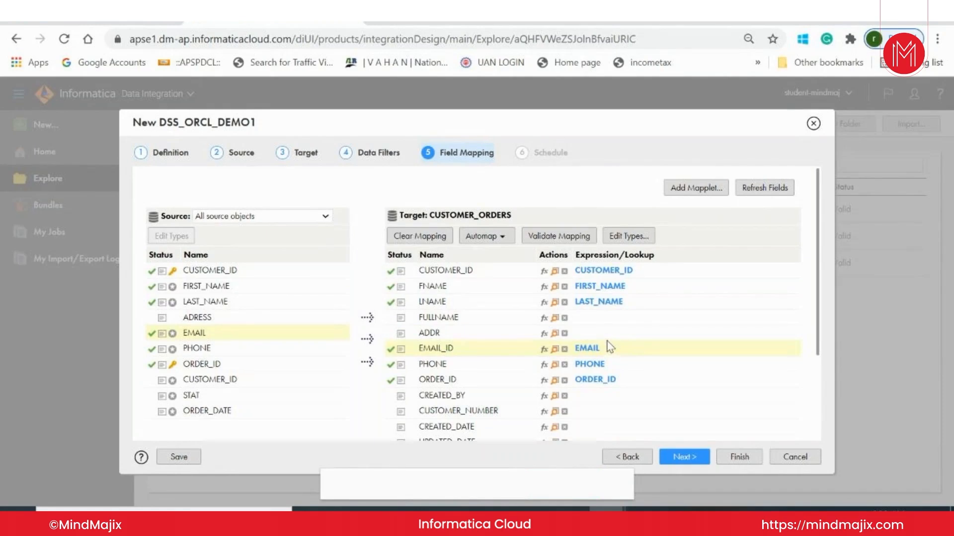
# Build the expression FIRST_NAME || LAST_NAME from the CUSTOMERS fields for target field FULLNAME and validate it.
pyautogui.click(544, 318)
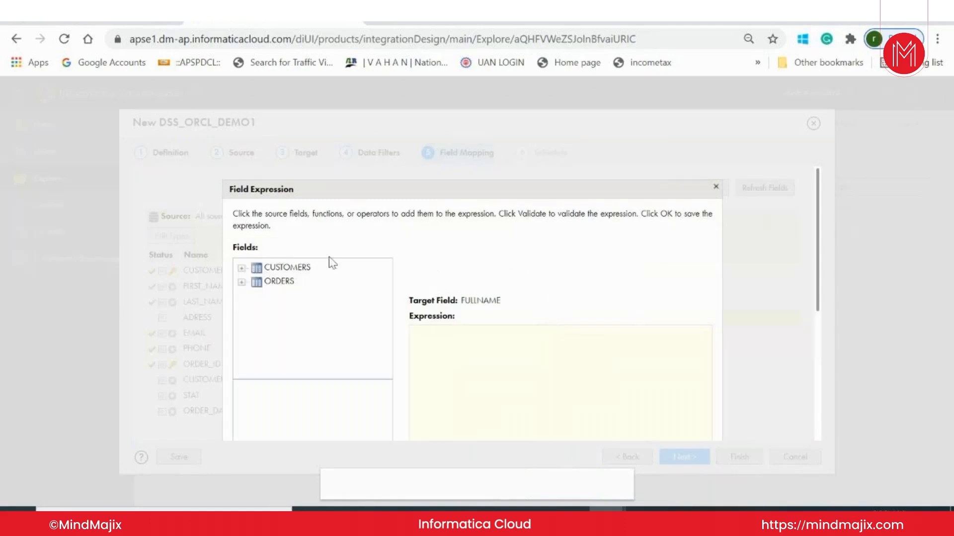
pyautogui.click(243, 269)
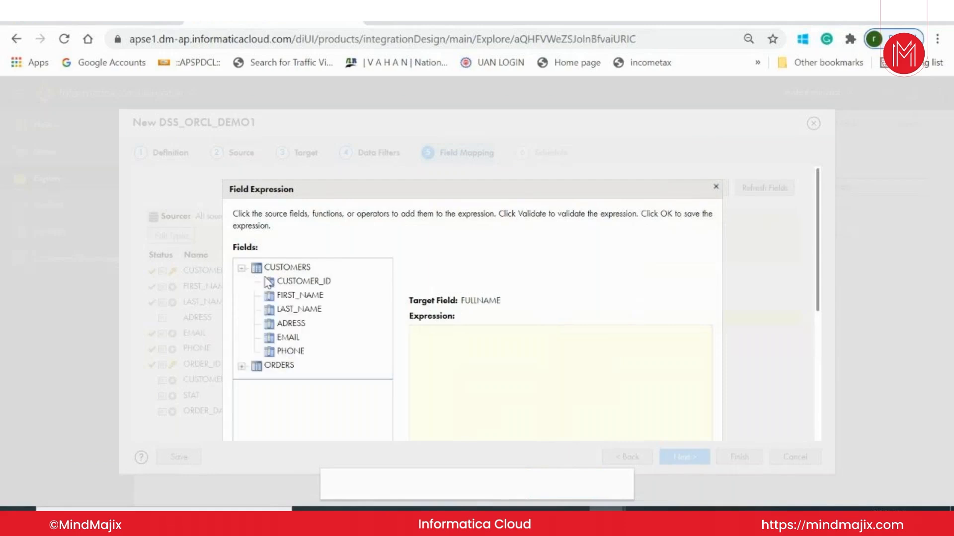
pyautogui.doubleClick(308, 298)
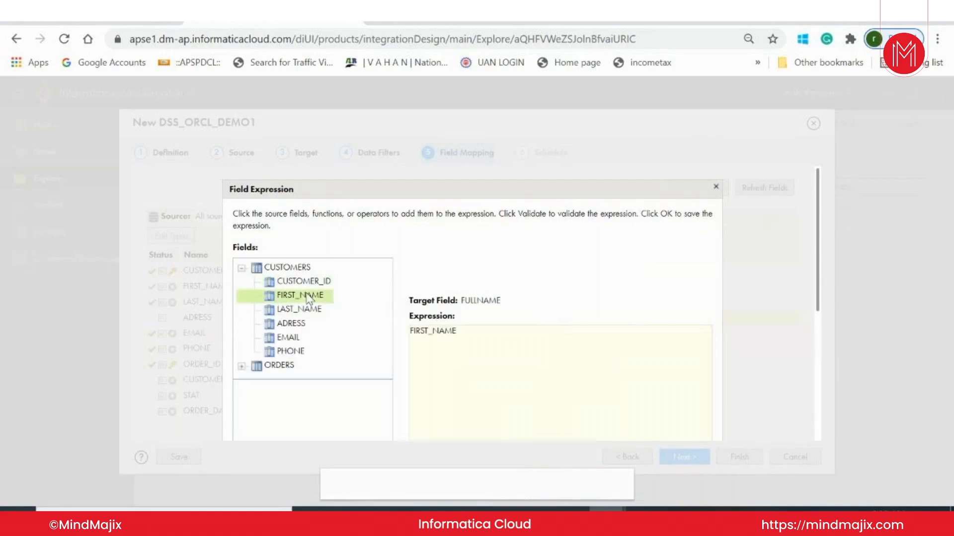
pyautogui.click(472, 341)
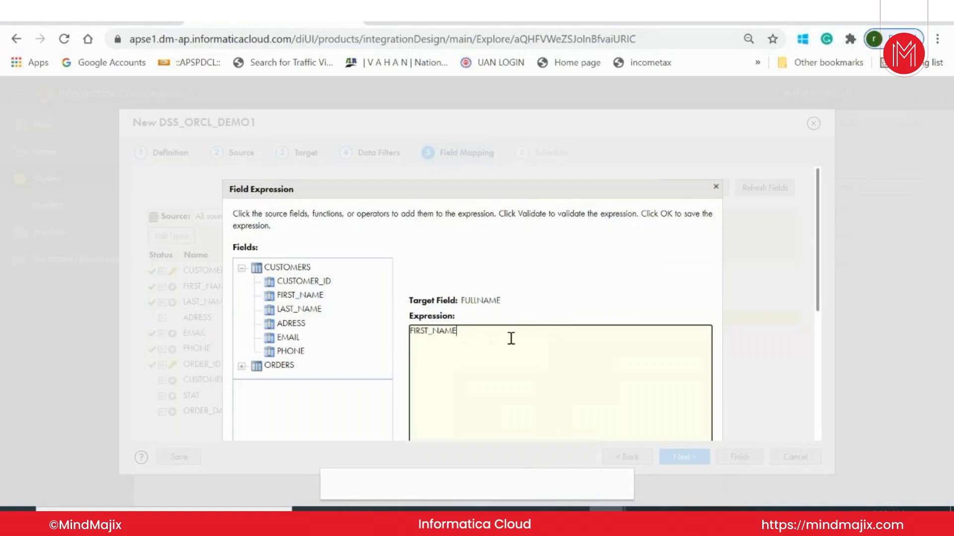
pyautogui.write('||')
pyautogui.click(296, 312)
pyautogui.doubleClick(298, 316)
pyautogui.scroll(-5, 795, 311)
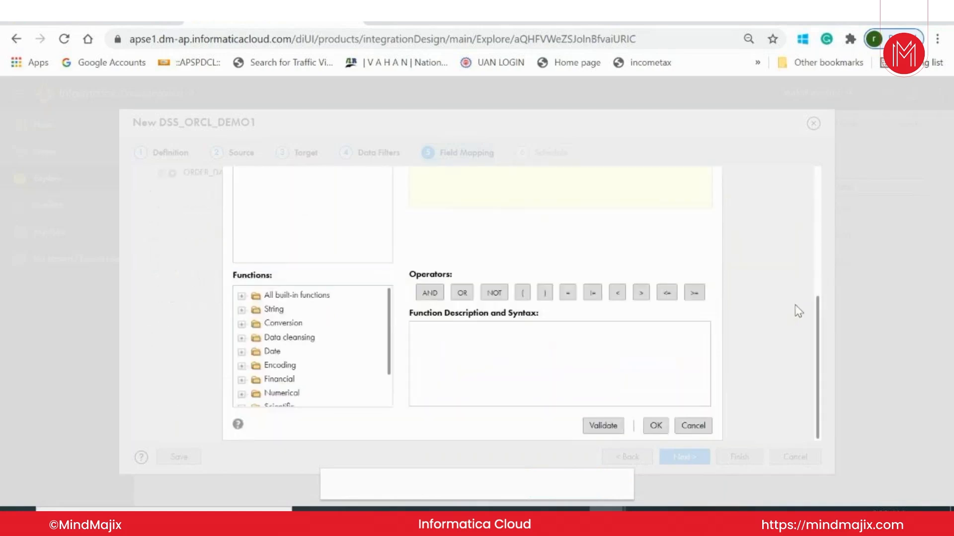
pyautogui.scroll(1, 687, 362)
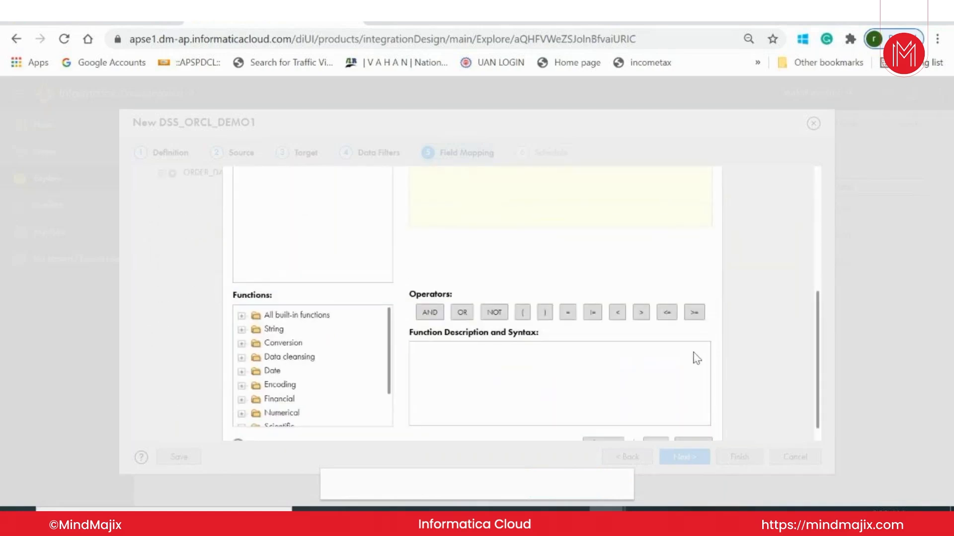
pyautogui.scroll(5, 737, 346)
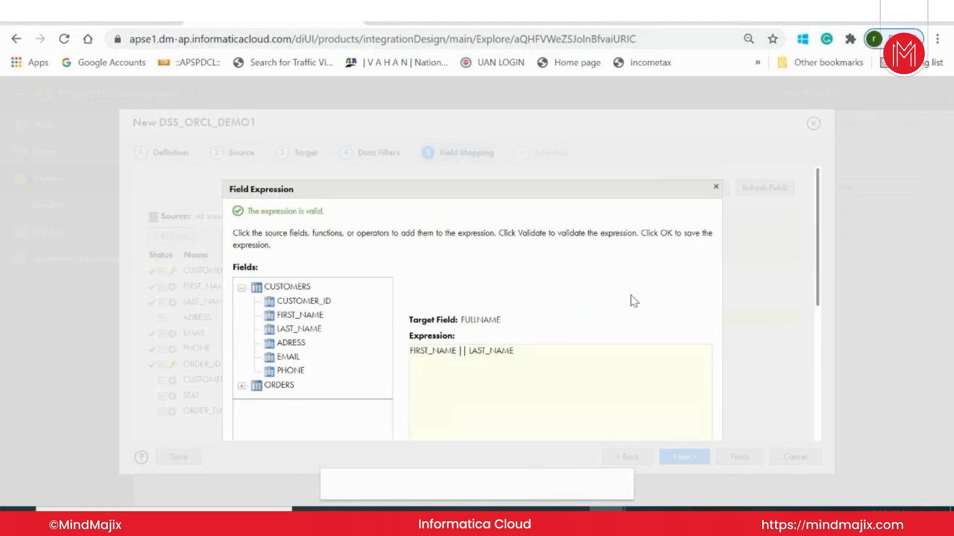
# Insert the built-in string function Concat into the FULLNAME expression.
pyautogui.scroll(-5, 646, 318)
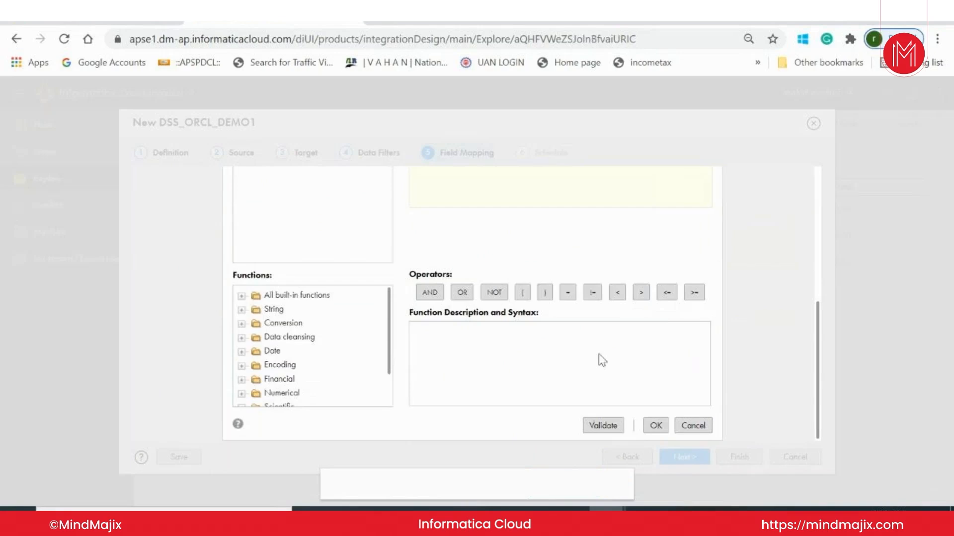
pyautogui.scroll(5, 598, 360)
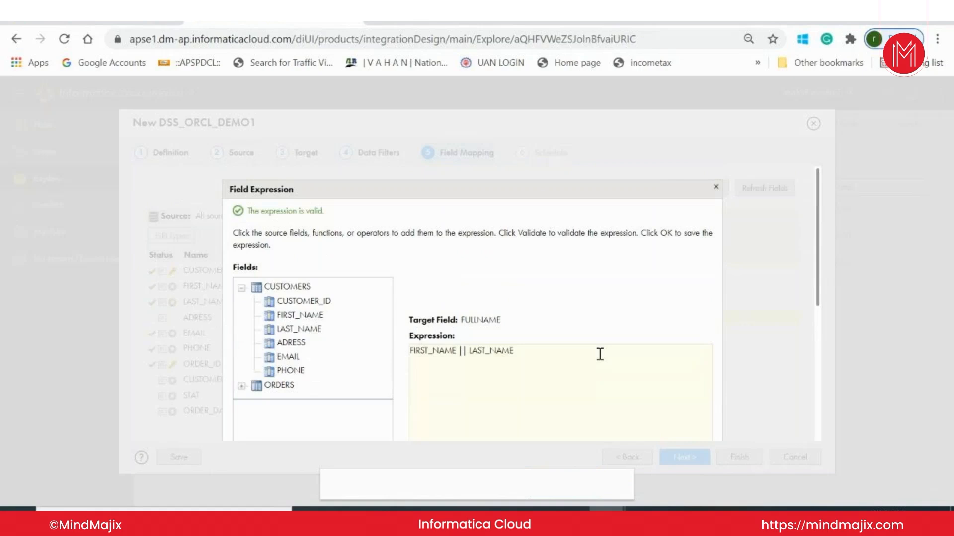
pyautogui.scroll(-3, 599, 354)
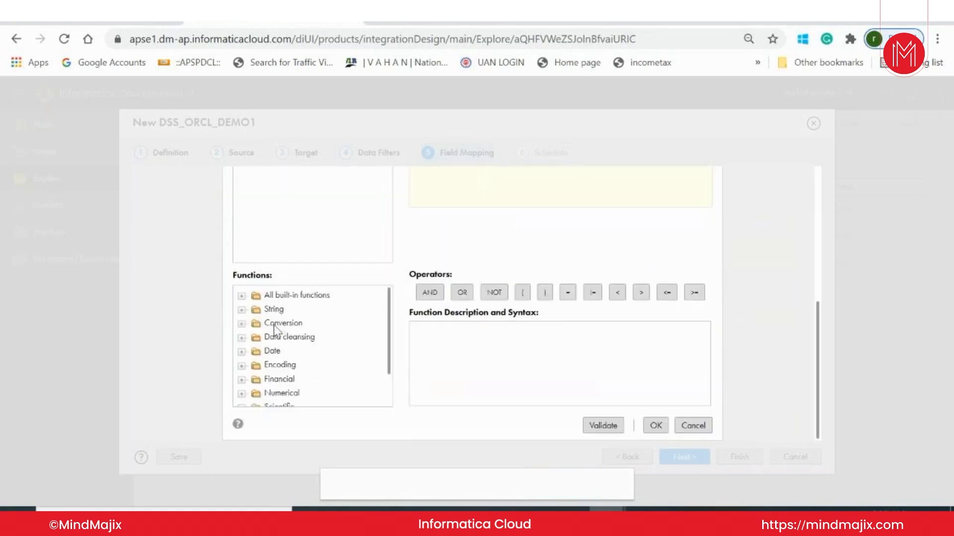
pyautogui.click(241, 310)
pyautogui.scroll(-5, 330, 344)
pyautogui.scroll(5, 333, 346)
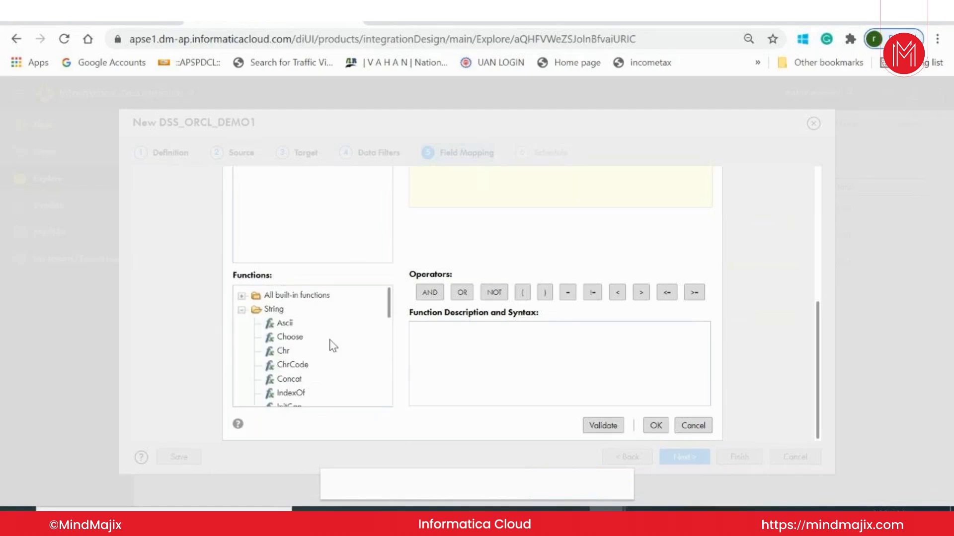
pyautogui.click(304, 384)
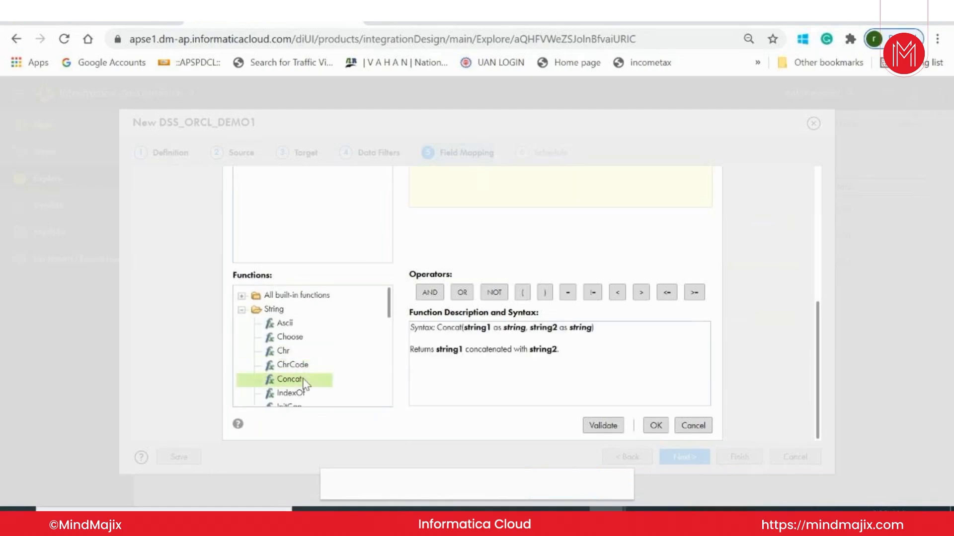
# Rewrite the FULLNAME expression as Concat(FIRST_NAME ,LAST_NAME), replacing the placeholder arguments and the || operator.
pyautogui.scroll(3, 585, 355)
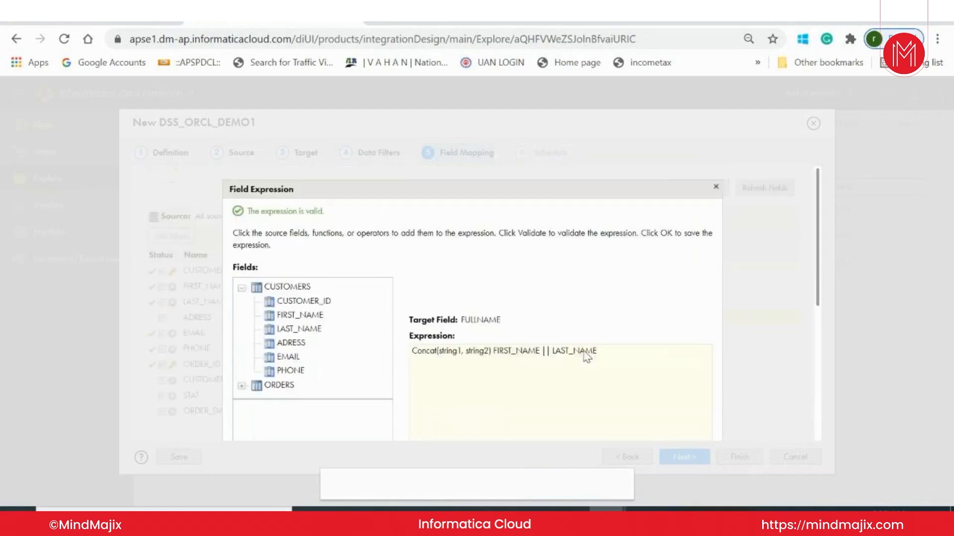
pyautogui.moveTo(495, 351); pyautogui.dragTo(604, 354)
pyautogui.hotkey('ctrl', 'c')
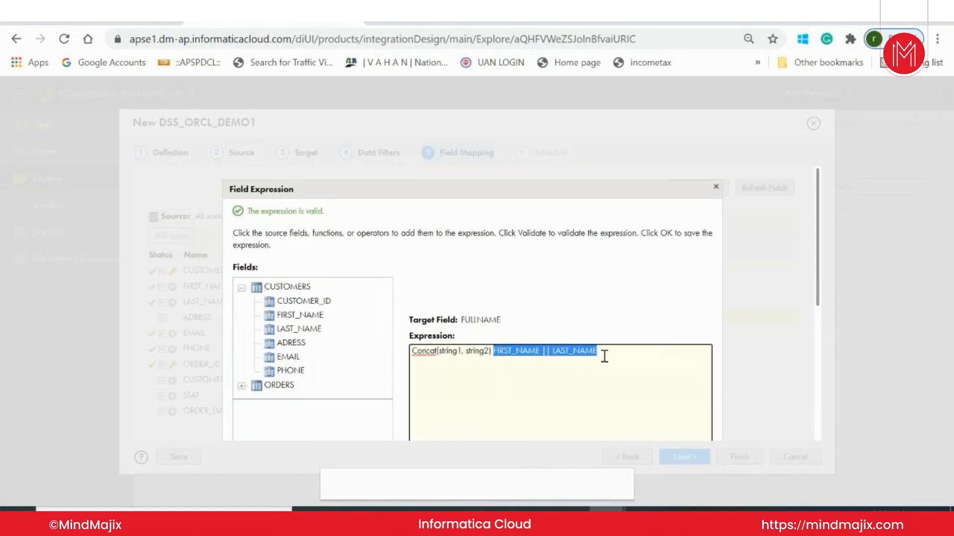
pyautogui.press('Delete')
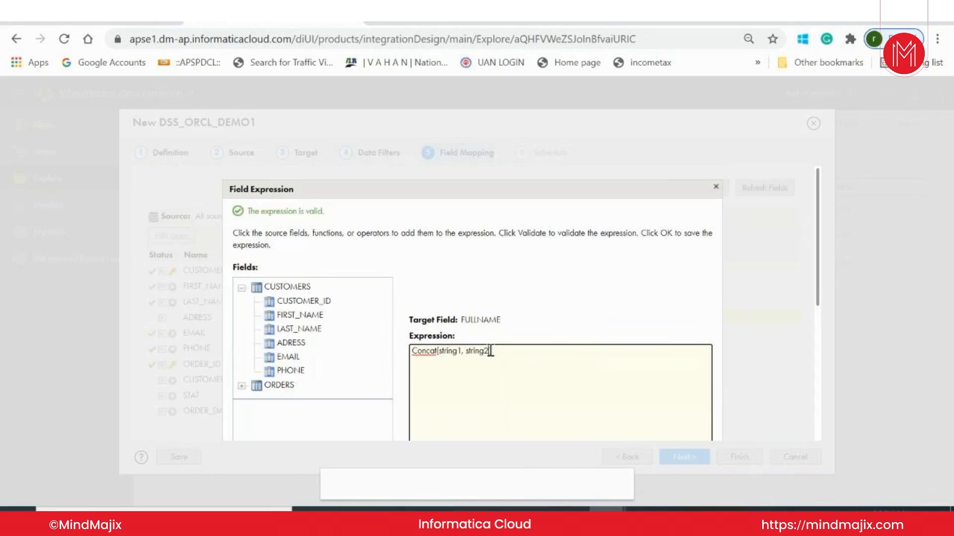
pyautogui.keyDown('shift'); pyautogui.click(441, 351); pyautogui.keyUp('shift')
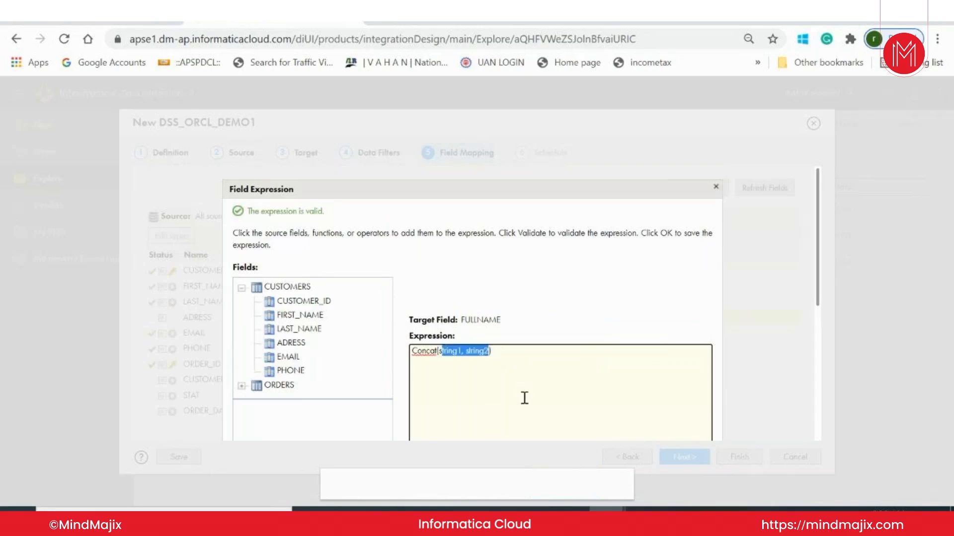
pyautogui.press('BackSpace')
pyautogui.press('BackSpace')
pyautogui.hotkey('ctrl', 'v')
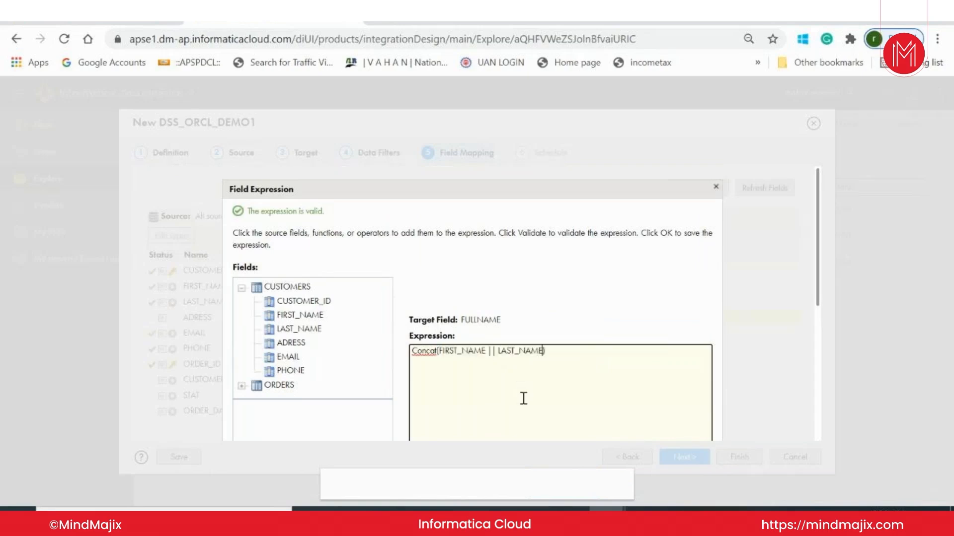
pyautogui.moveTo(496, 351); pyautogui.dragTo(489, 351)
pyautogui.press('BackSpace')
pyautogui.write(',')
# Validate the Concat expression for FULLNAME and save it to the field mapping.
pyautogui.scroll(-5, 611, 351)
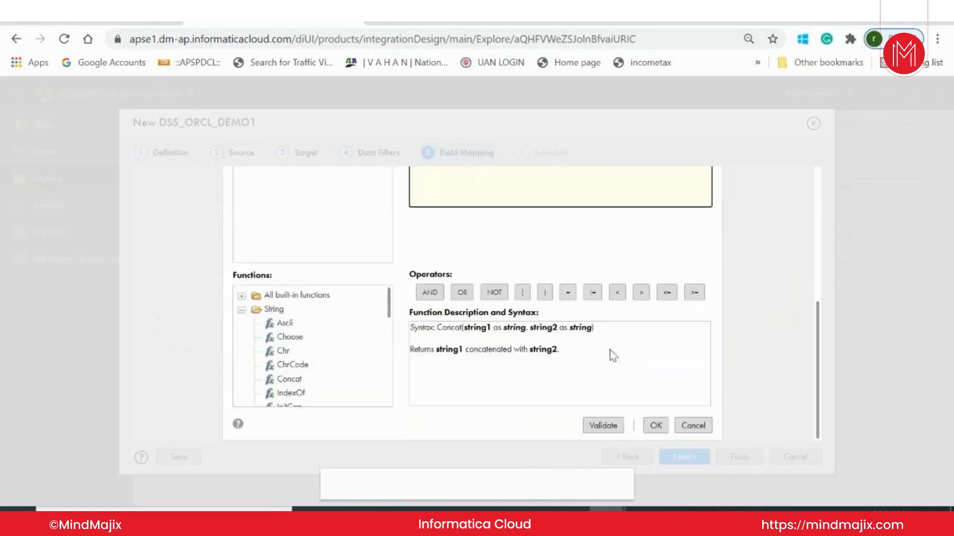
pyautogui.click(593, 427)
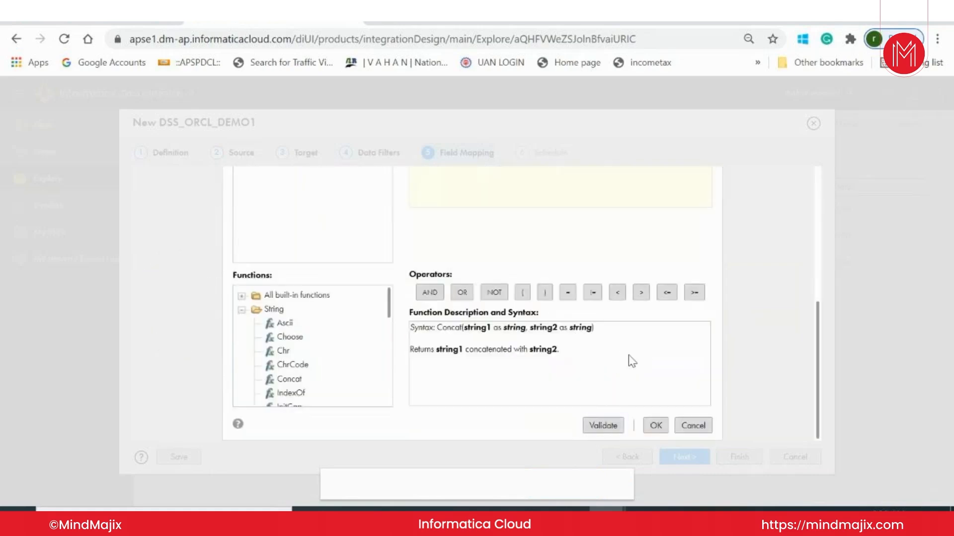
pyautogui.scroll(5, 654, 355)
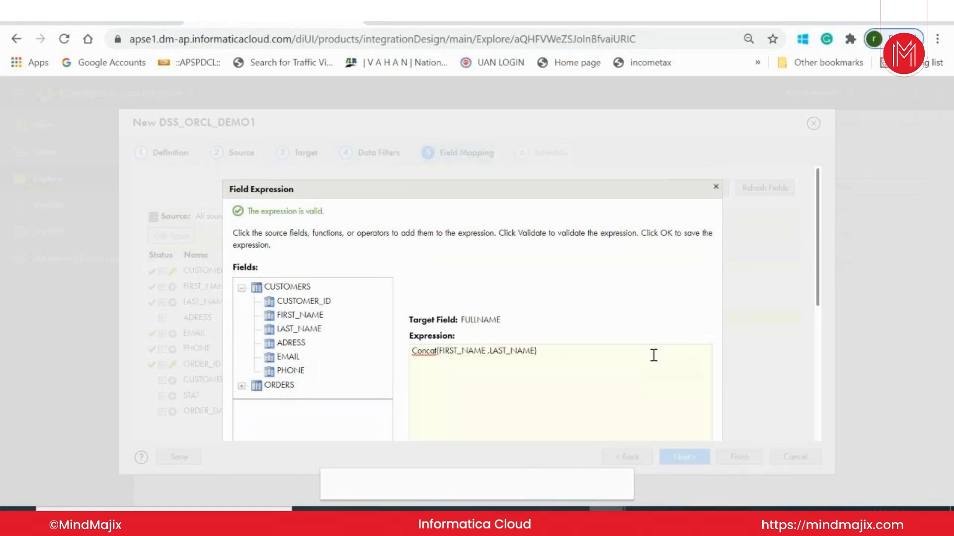
pyautogui.scroll(-5, 654, 356)
pyautogui.click(655, 427)
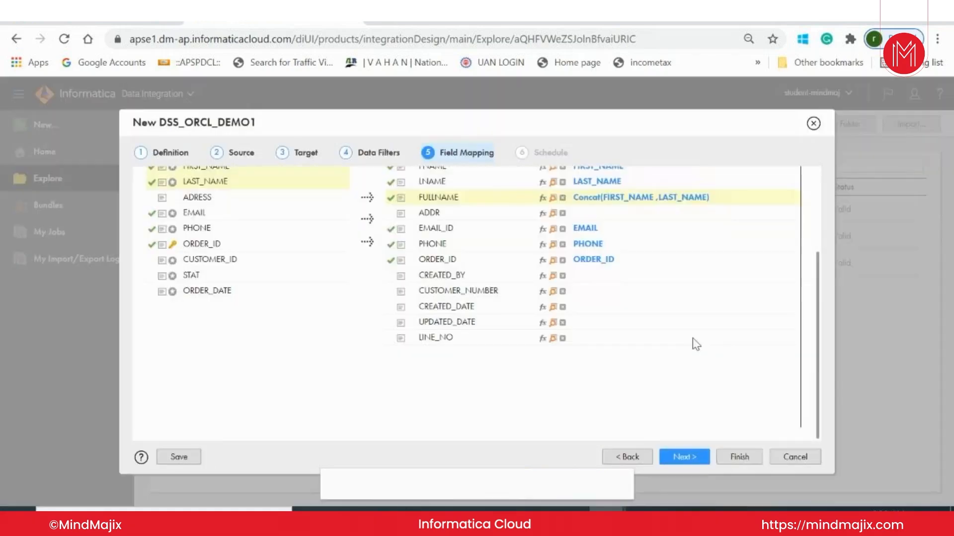
# Set the expression of target field CREATED_BY to the constant 'etl_admin' and save it.
pyautogui.scroll(3, 681, 365)
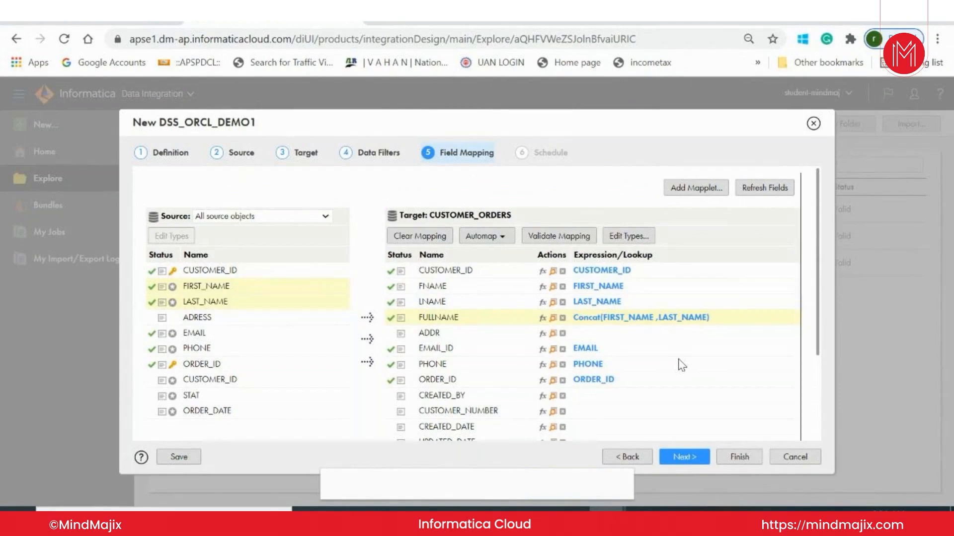
pyautogui.click(543, 396)
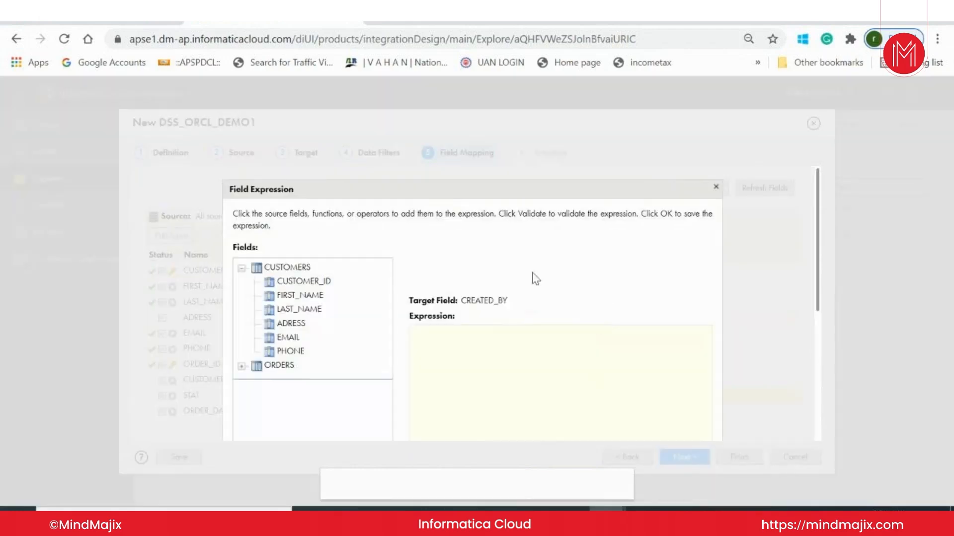
pyautogui.click(455, 348)
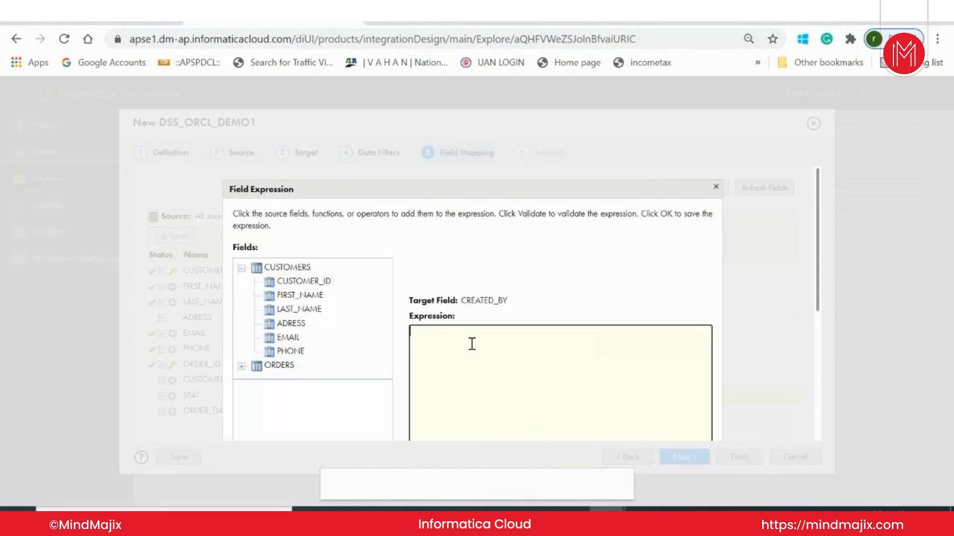
pyautogui.write("'etl_admin")
pyautogui.scroll(-5, 536, 334)
pyautogui.click(657, 426)
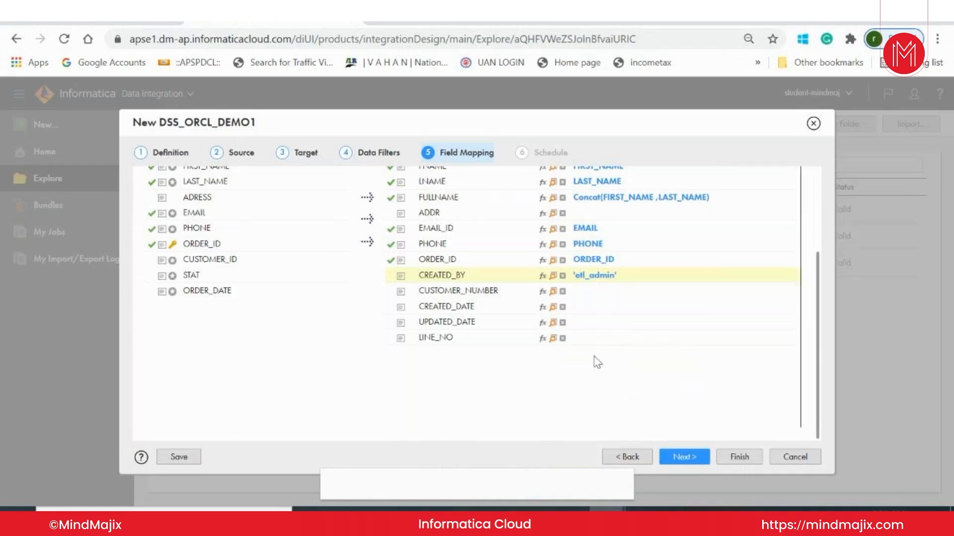
# Set the expression of target field CREATED_DATE to sysdate, validate it and save it.
pyautogui.click(542, 307)
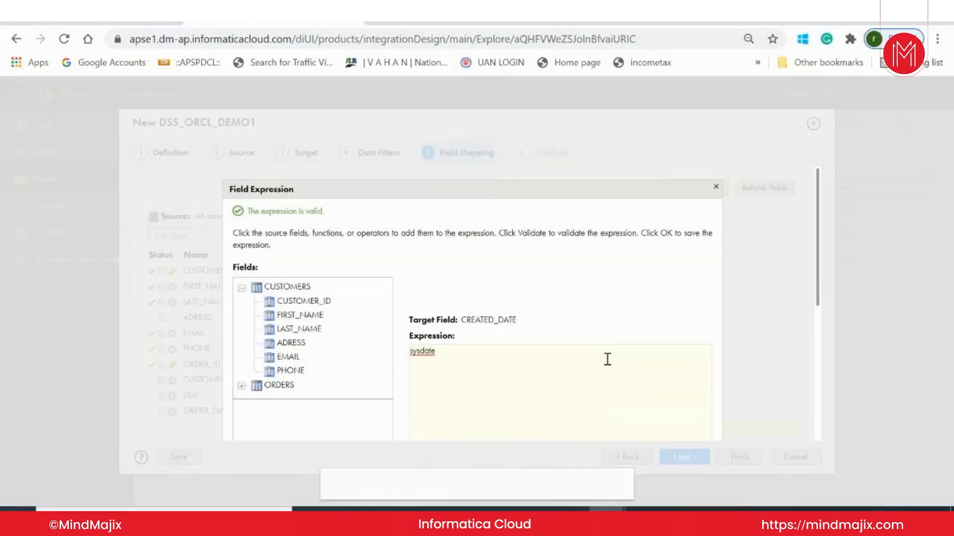
pyautogui.scroll(-5, 568, 338)
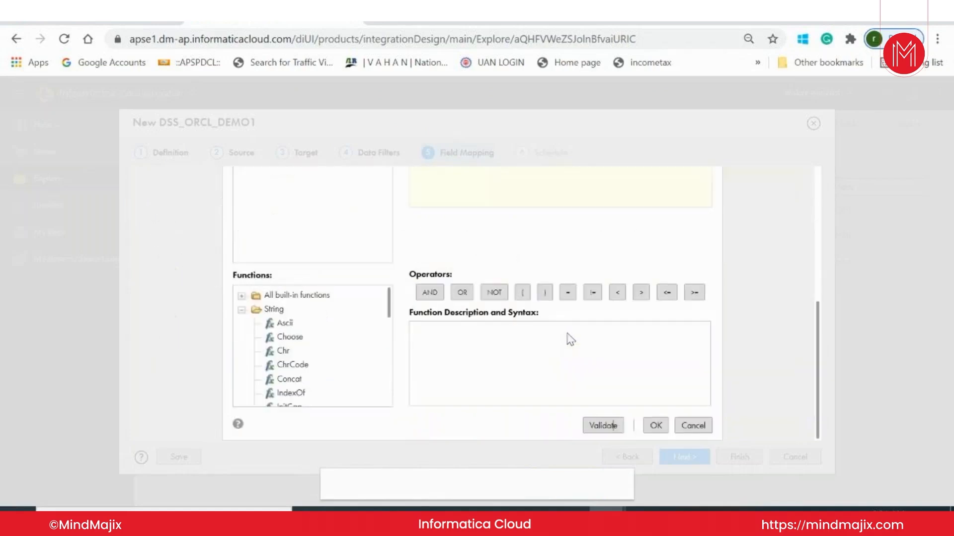
pyautogui.click(656, 424)
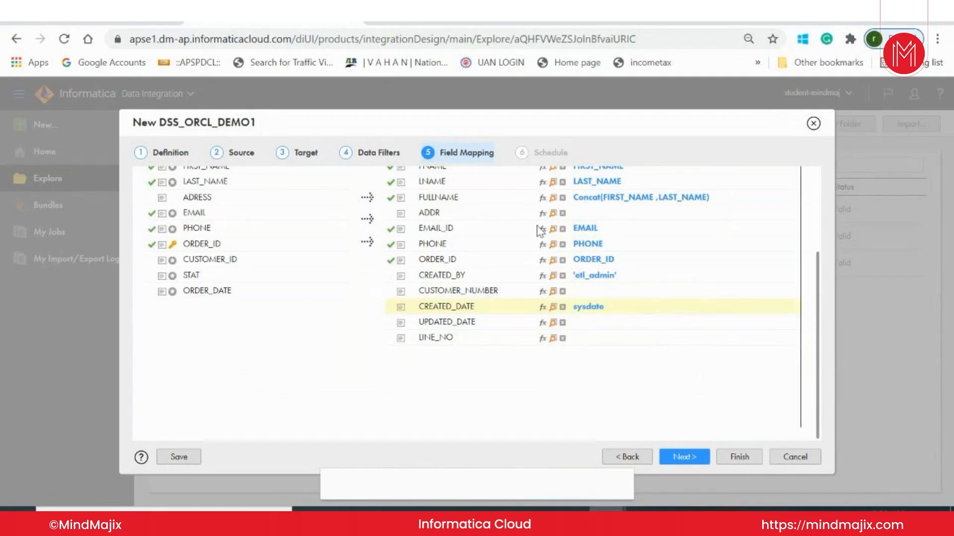
# Start a field lookup for target field LINE_NO using connection Con_Sqlserver and lookup object ORDER_ITEMS.
pyautogui.click(553, 340)
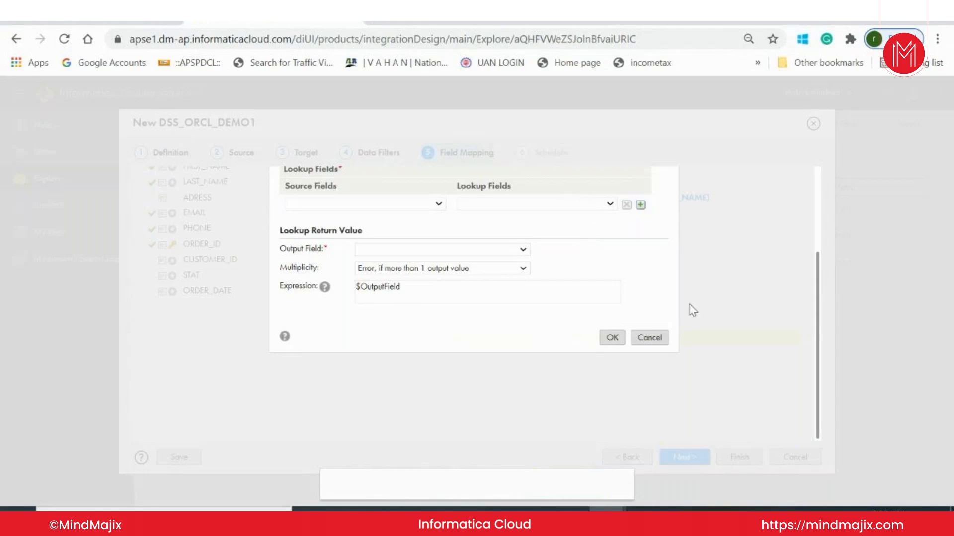
pyautogui.scroll(3, 693, 310)
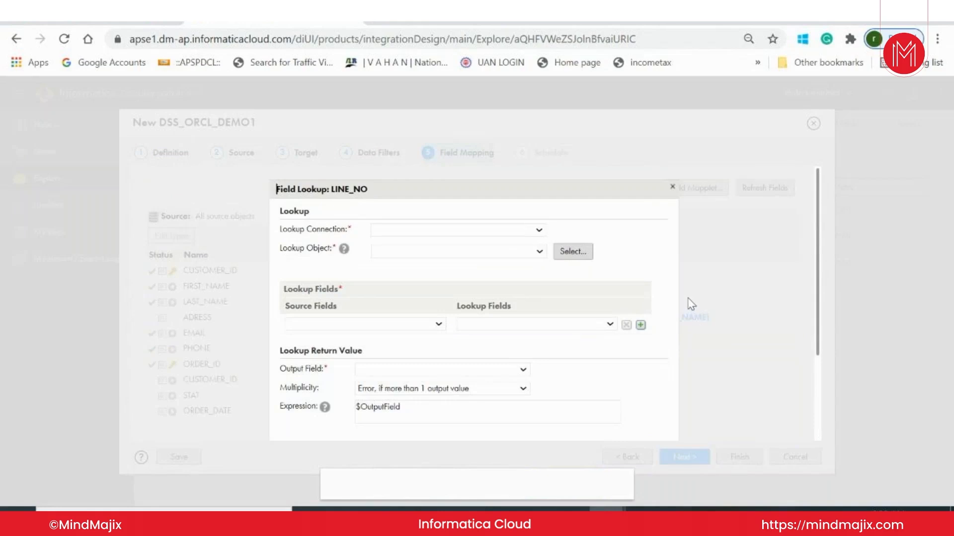
pyautogui.click(474, 231)
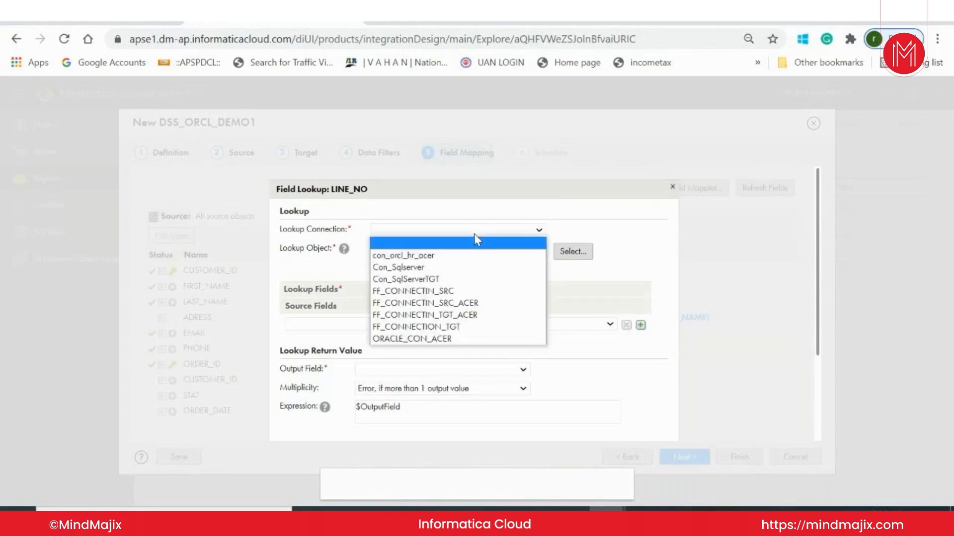
pyautogui.click(456, 269)
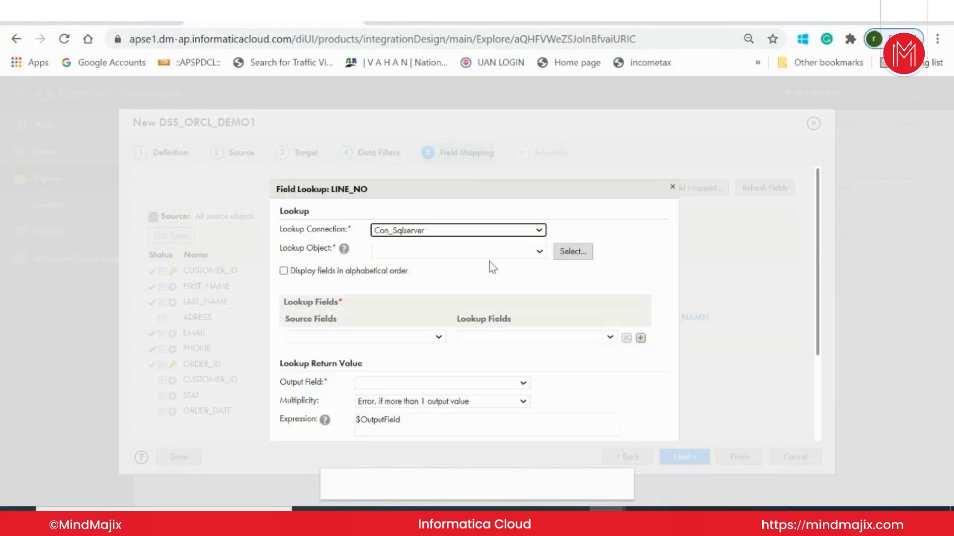
pyautogui.click(469, 253)
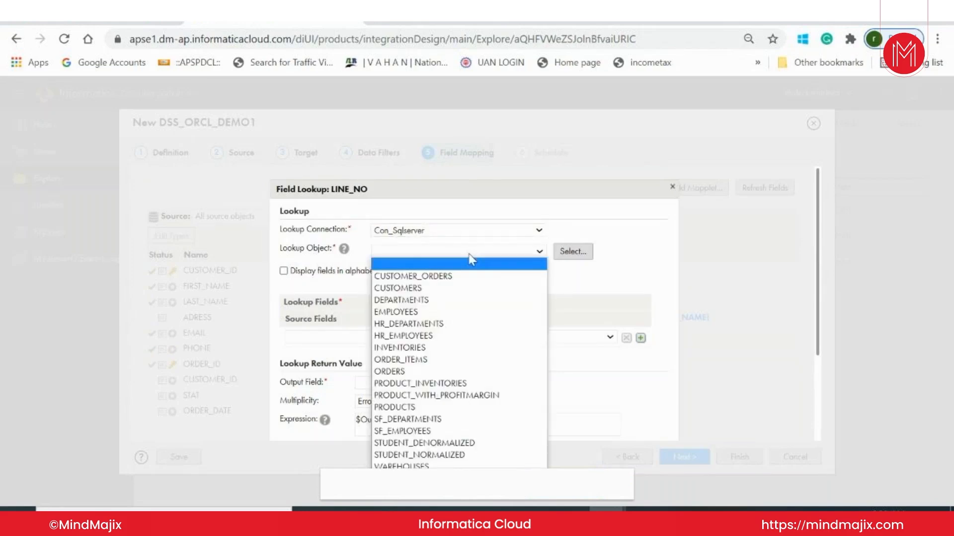
pyautogui.click(400, 360)
# Match the source field ORDER_ID to the lookup field ORDER_ID in the LINE_NO lookup.
pyautogui.click(398, 338)
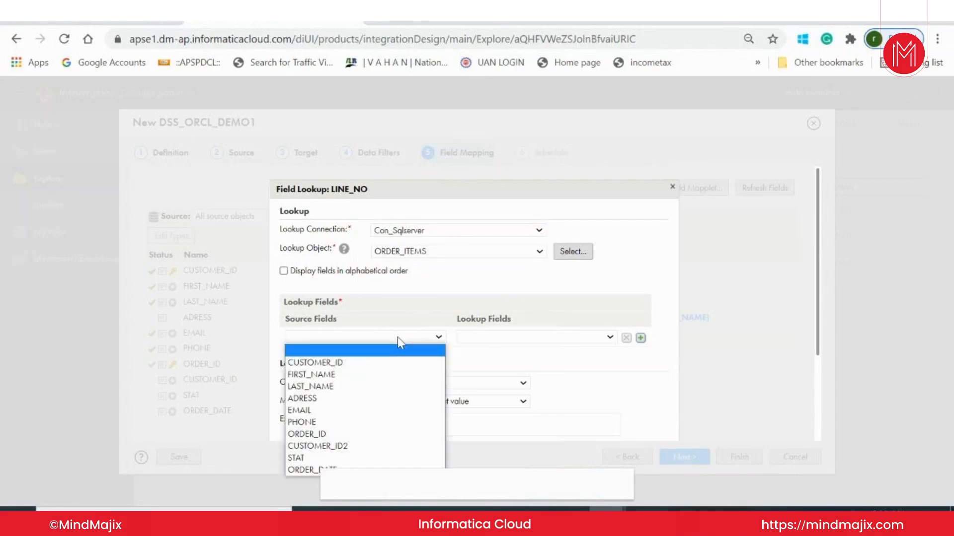
pyautogui.click(348, 434)
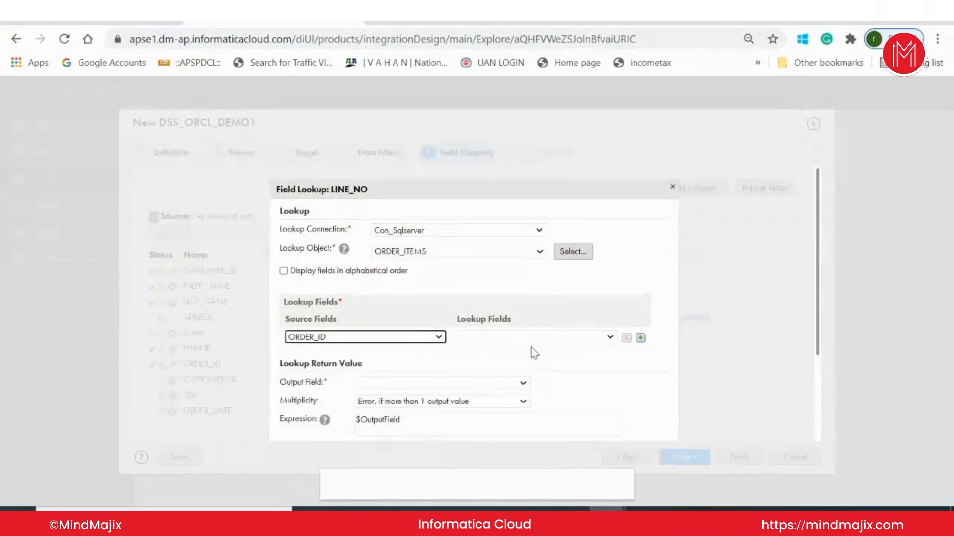
pyautogui.click(536, 338)
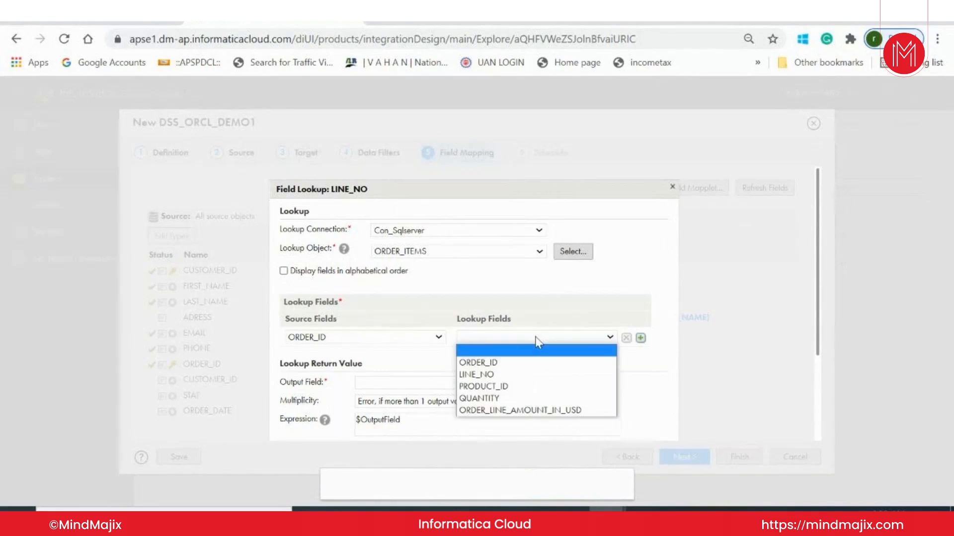
pyautogui.click(522, 363)
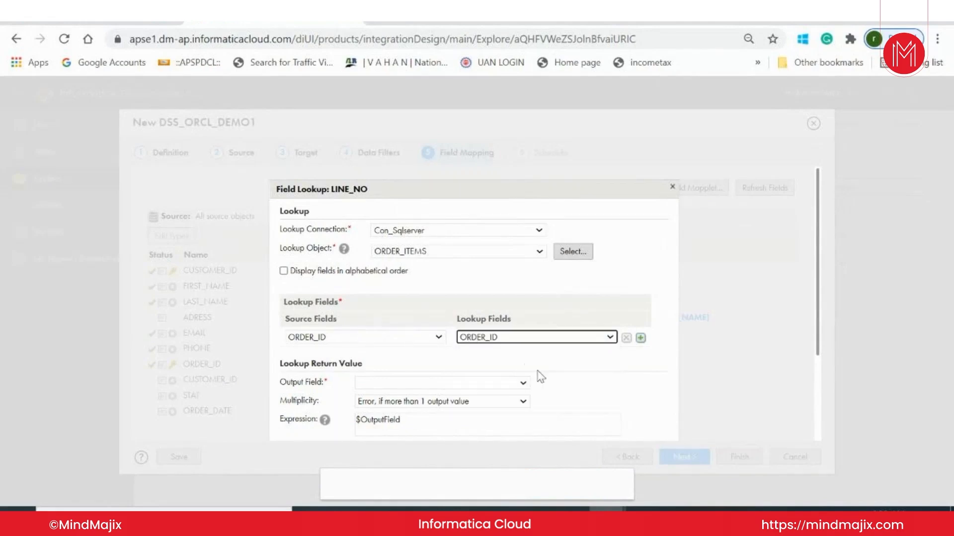
# Return LINE_NO as the lookup's output field with multiplicity Randomly pick 1 output value, and save the lookup.
pyautogui.click(482, 388)
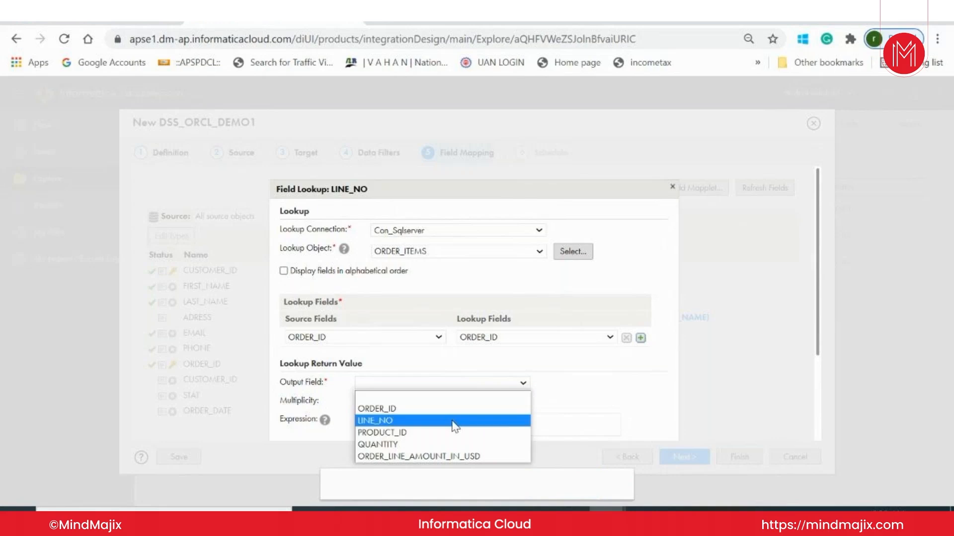
pyautogui.click(454, 421)
pyautogui.click(491, 403)
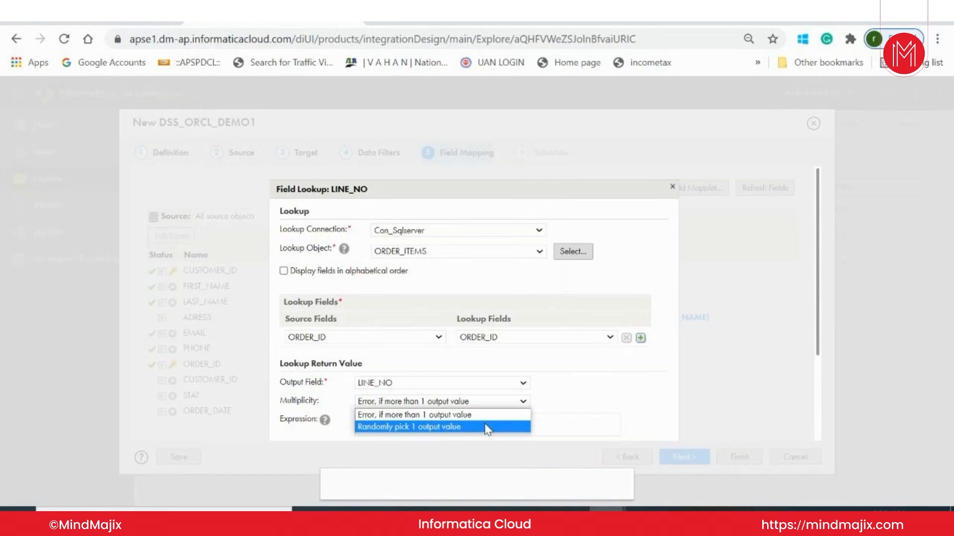
pyautogui.click(487, 428)
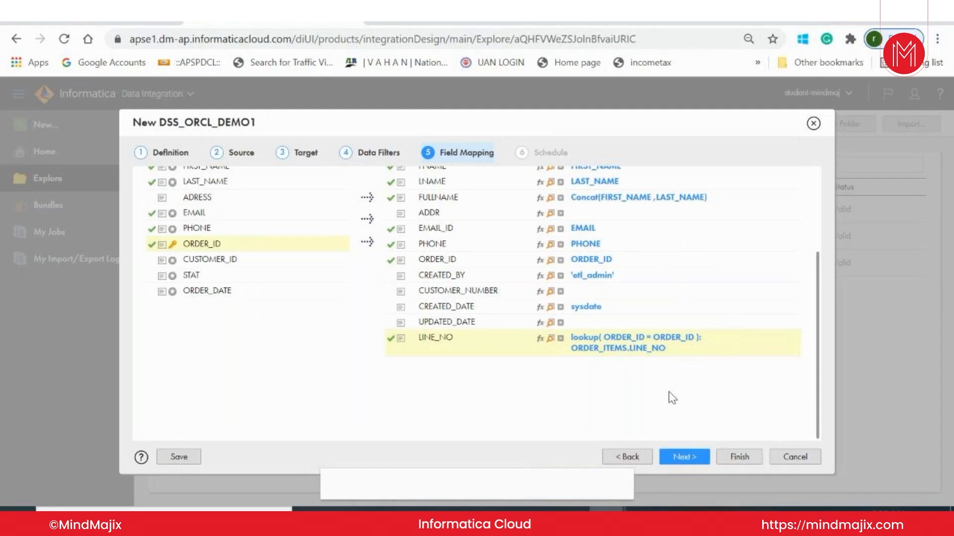
# Validate the CUSTOMER_ORDERS field mapping and proceed to the schedule settings.
pyautogui.scroll(5, 669, 391)
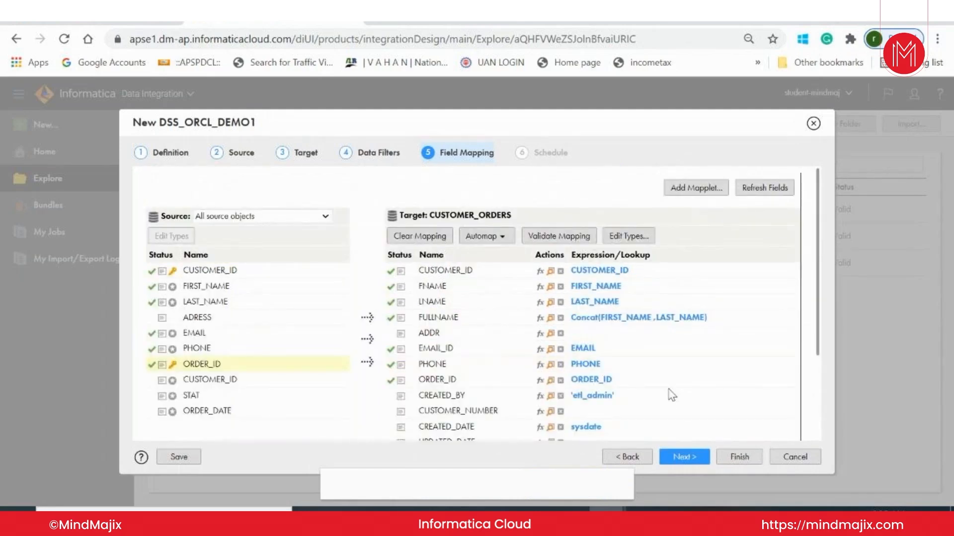
pyautogui.click(558, 239)
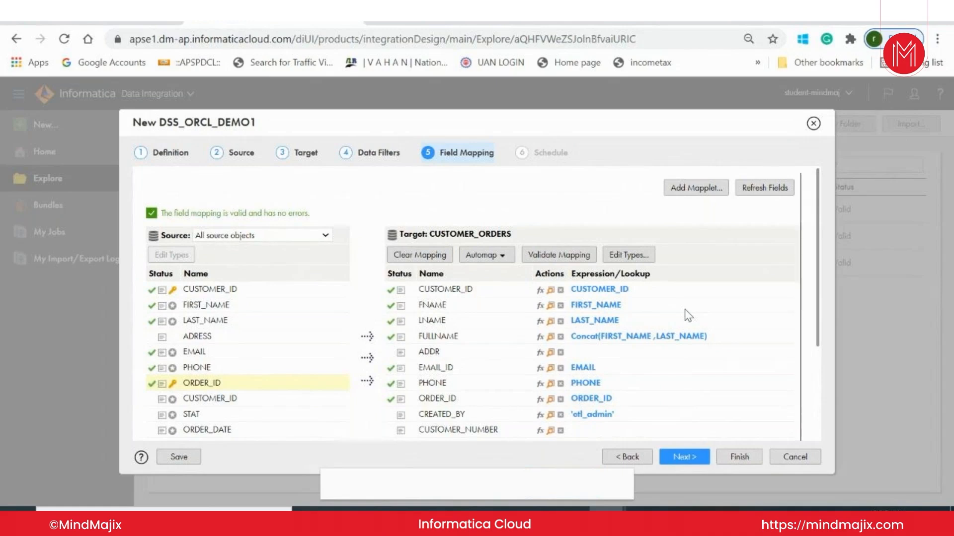
pyautogui.scroll(-3, 688, 315)
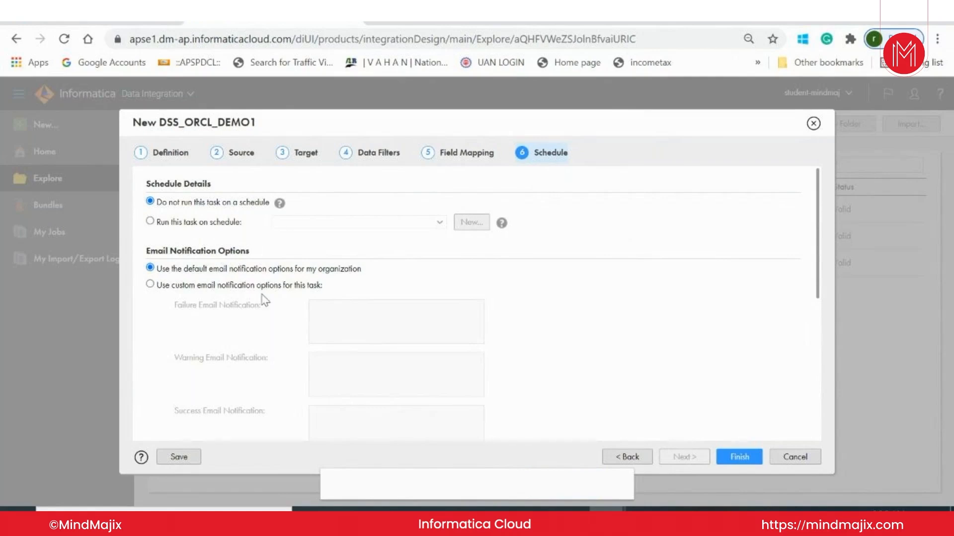
# Review the custom email notification and advanced options of the task, then restore the organization's default notification options.
pyautogui.click(150, 285)
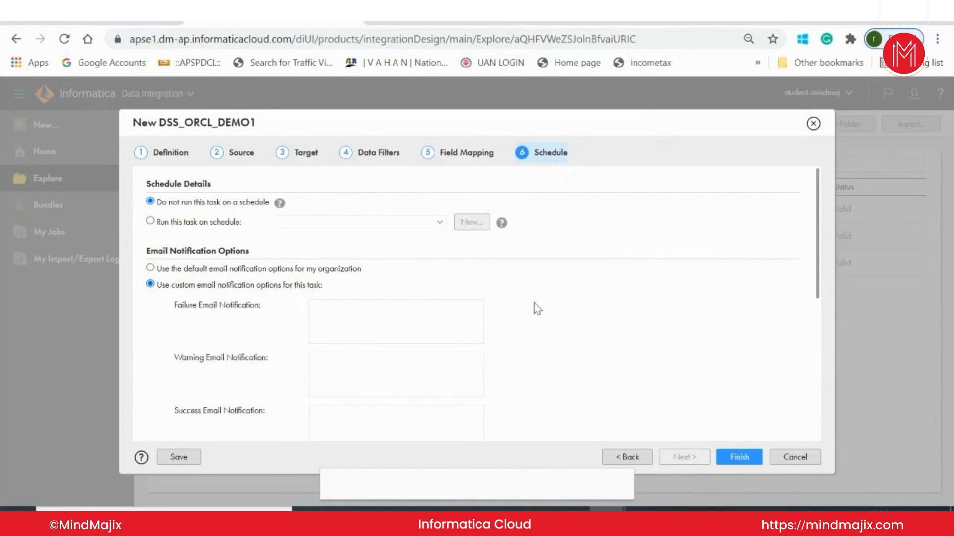
pyautogui.scroll(-6, 537, 308)
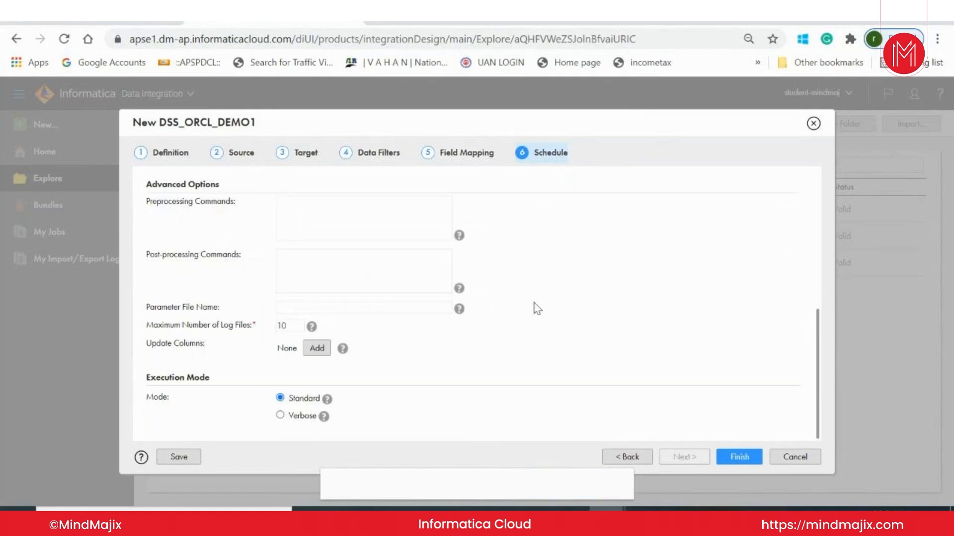
pyautogui.scroll(6, 537, 308)
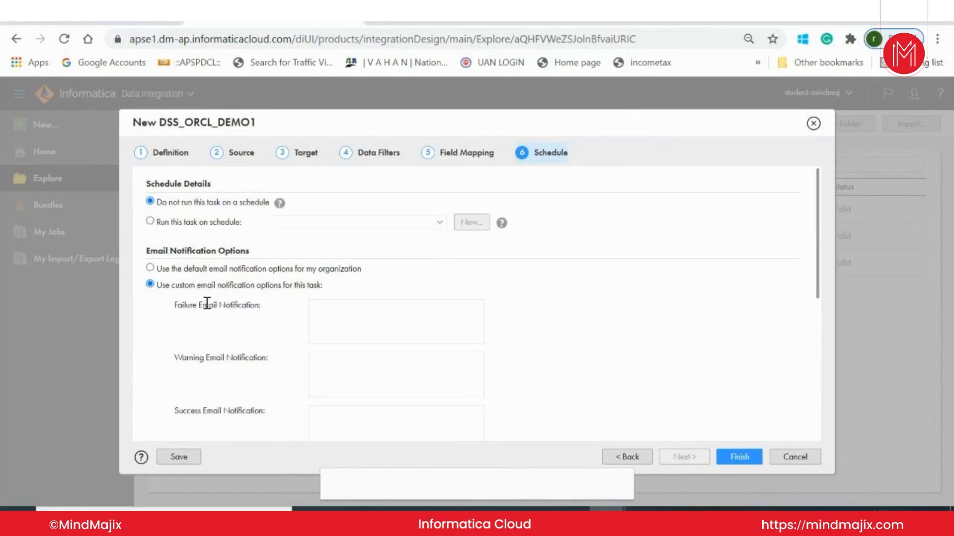
pyautogui.click(150, 268)
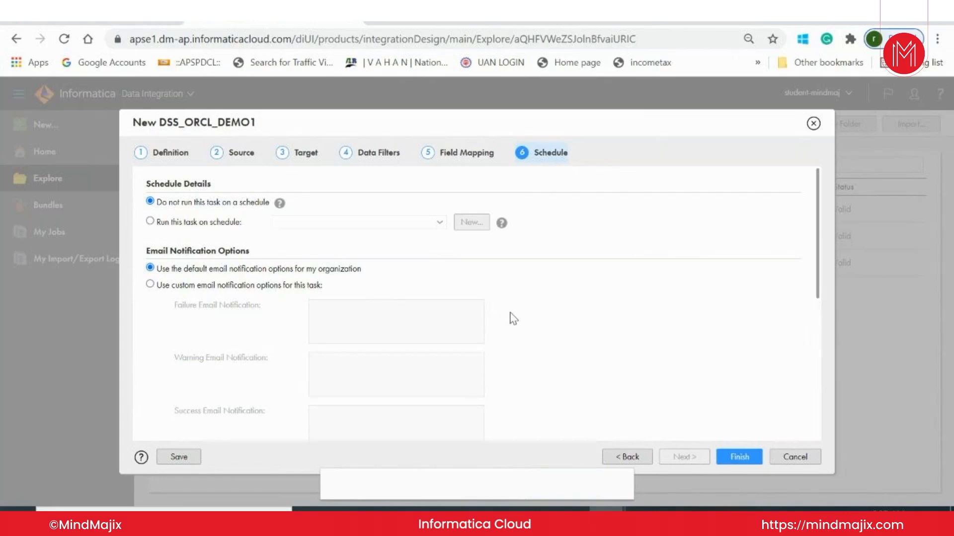
# Set CUSTOMER_ID as the target's update column, then finish and run the synchronization task DSS_ORCL_DEMO1.
pyautogui.scroll(-8, 512, 319)
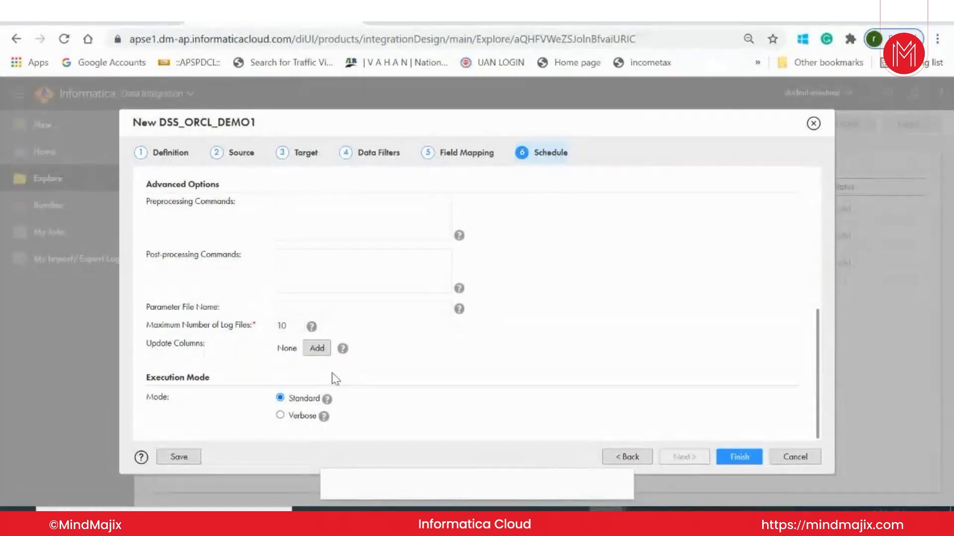
pyautogui.click(319, 354)
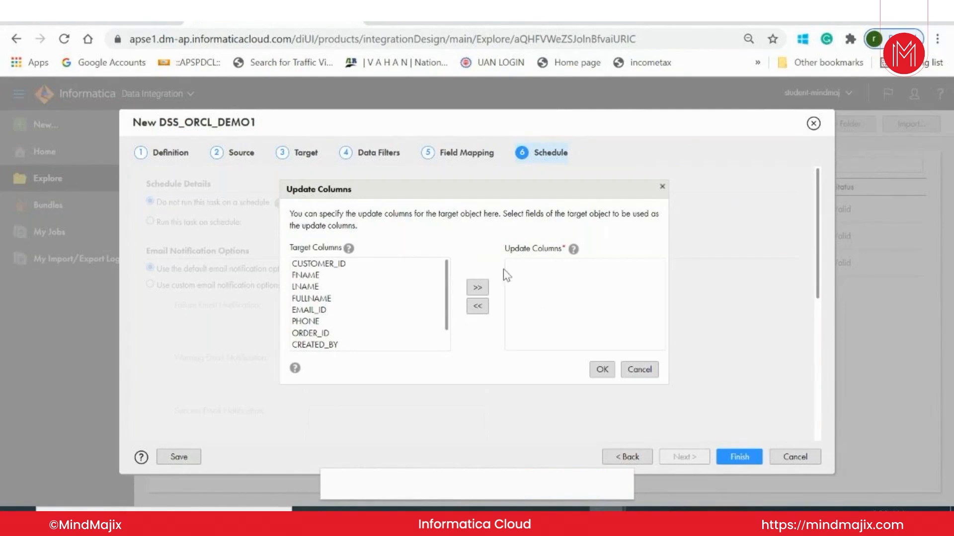
pyautogui.click(363, 267)
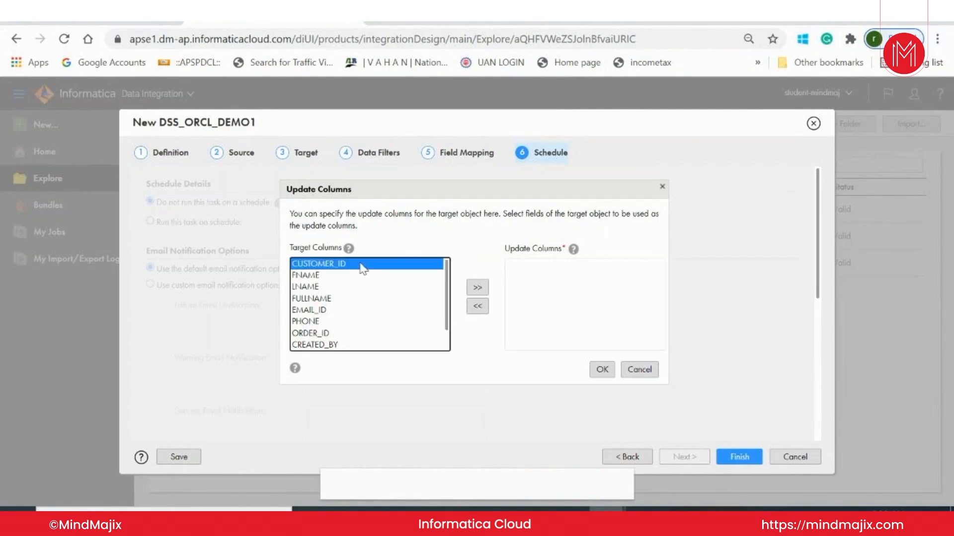
pyautogui.click(477, 287)
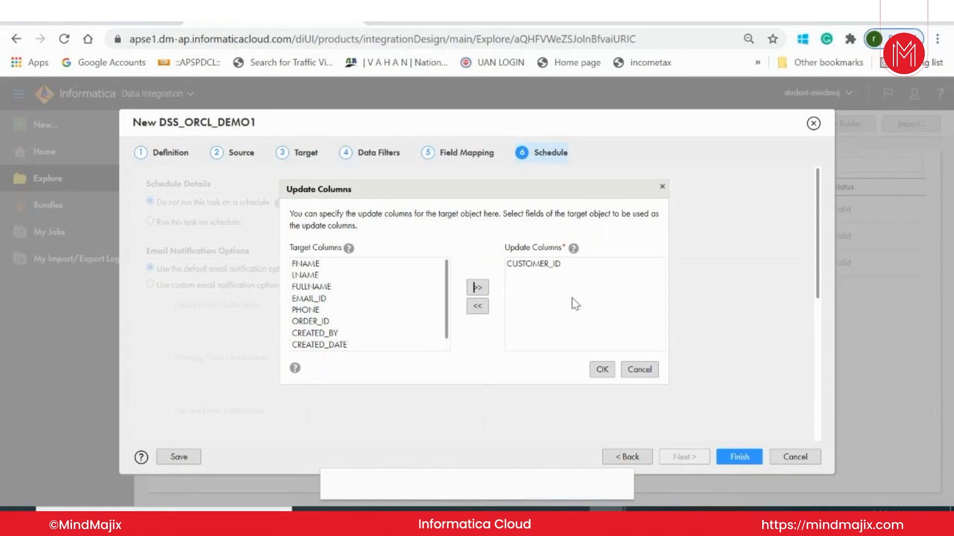
pyautogui.click(599, 372)
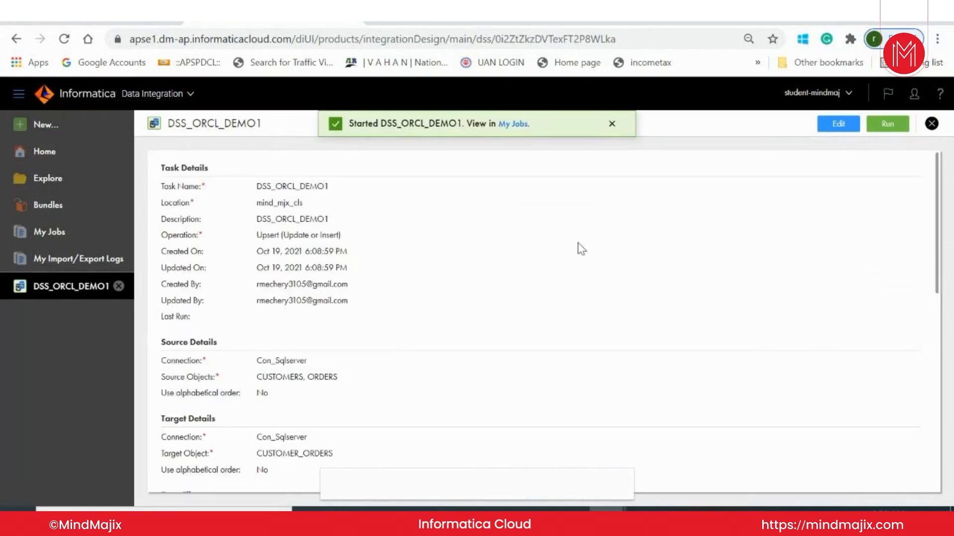
# Check the progress of job DSS_ORCL_DEMO1-1 in the job list and its run details, then close the details.
pyautogui.click(50, 232)
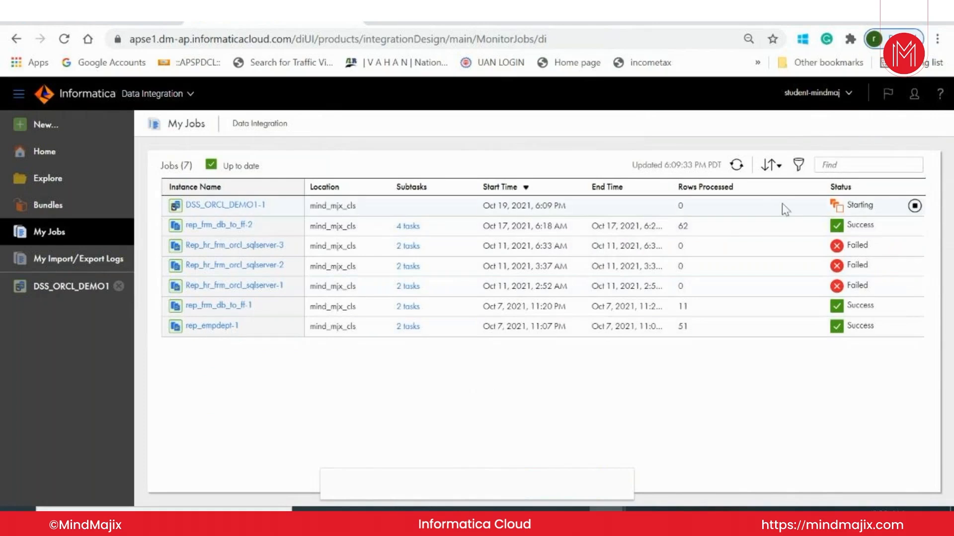
pyautogui.click(737, 166)
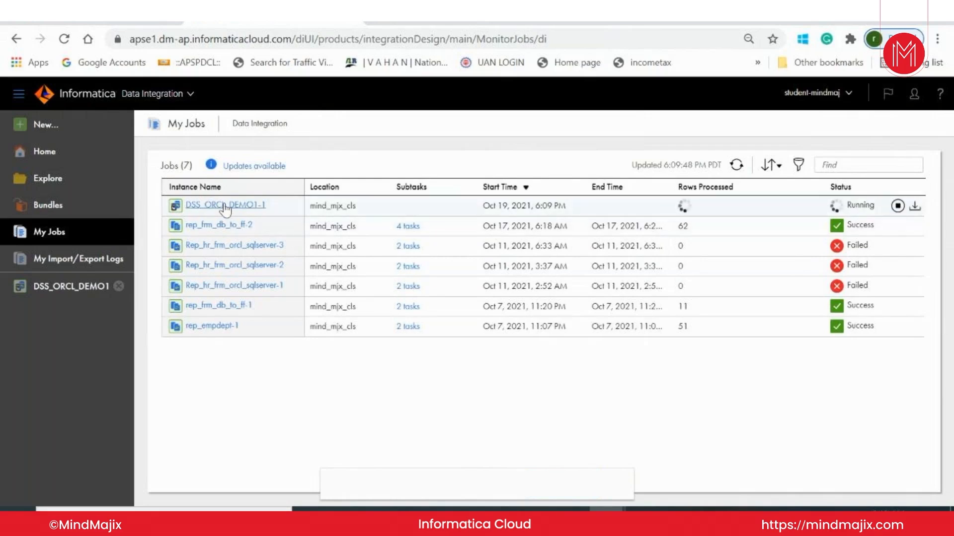
pyautogui.click(800, 167)
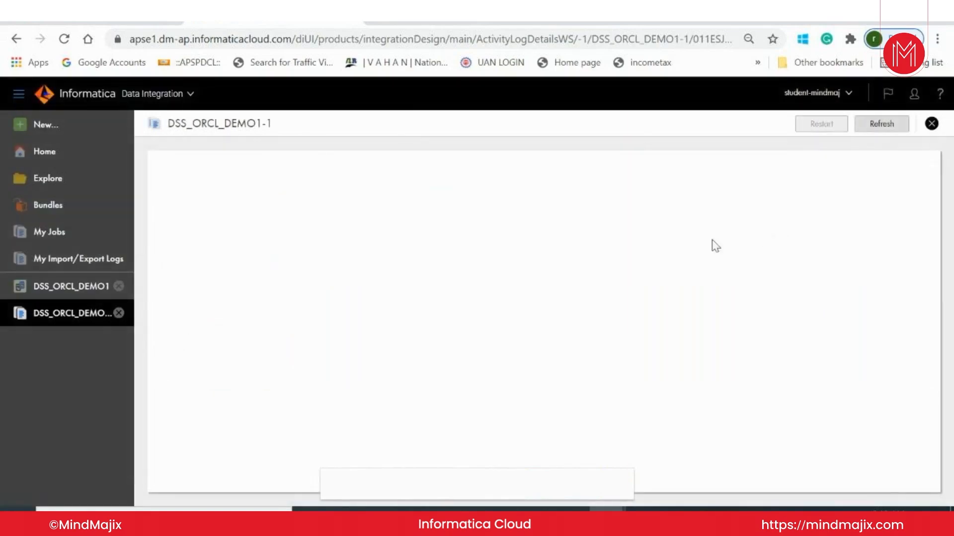
pyautogui.scroll(-1, 648, 263)
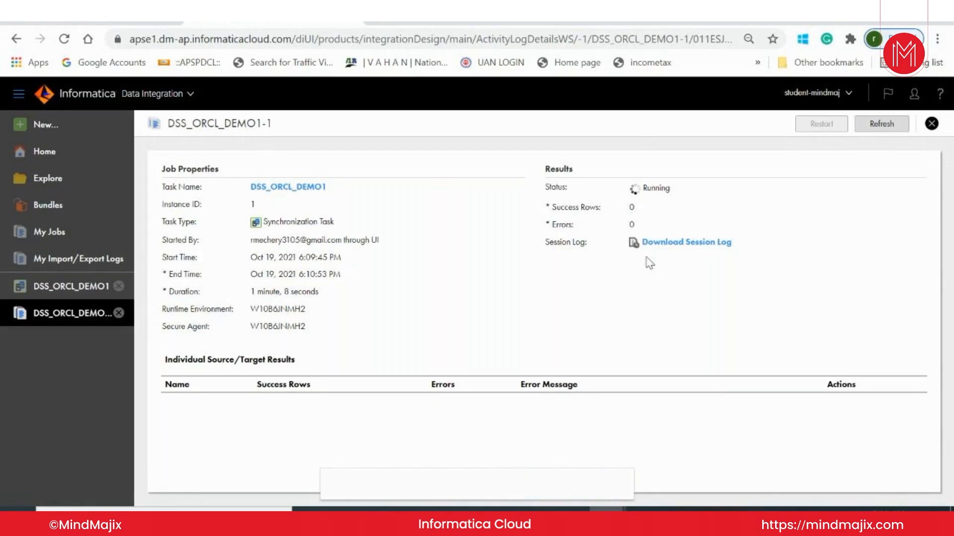
pyautogui.click(931, 123)
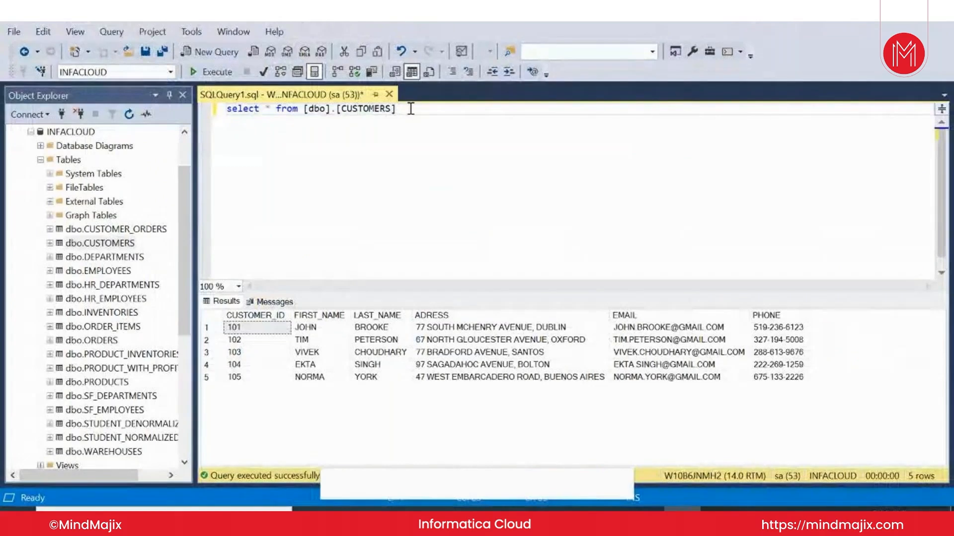
# Switch to SQL Server Management Studio and replace the queried CUSTOMERS table with [dbo].[CUSTOMER_ORDERS] in the select statement.
pyautogui.moveTo(411, 108); pyautogui.dragTo(303, 108)
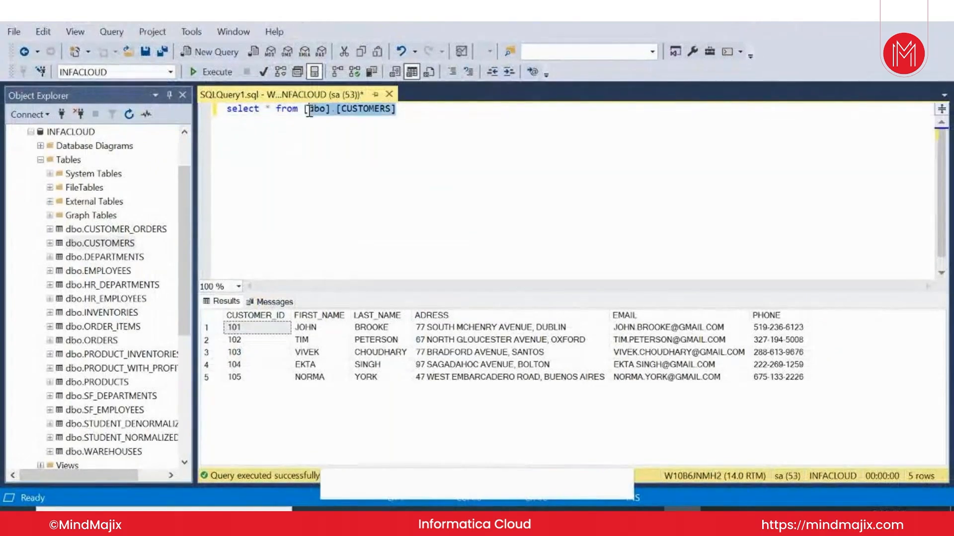
pyautogui.press('Delete')
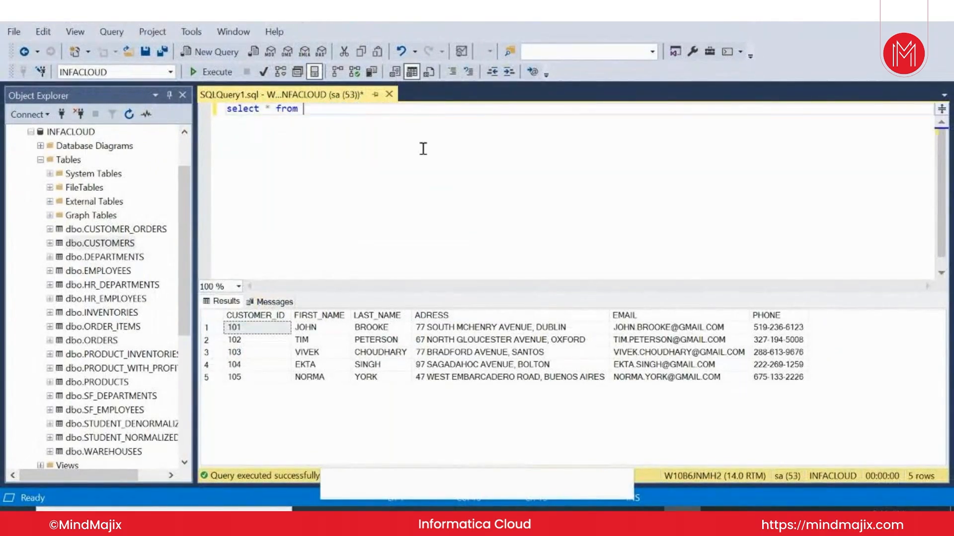
pyautogui.click(135, 229)
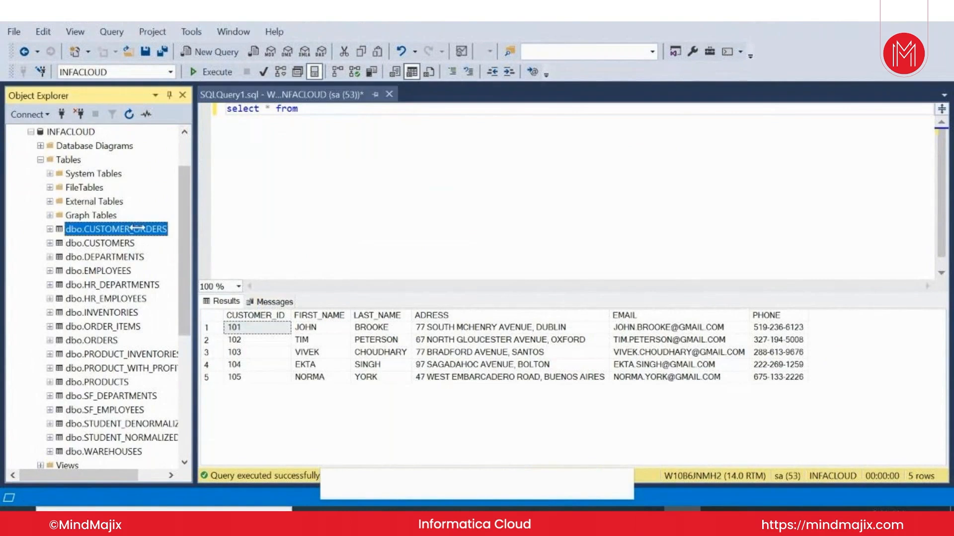
pyautogui.moveTo(124, 236); pyautogui.dragTo(334, 125)
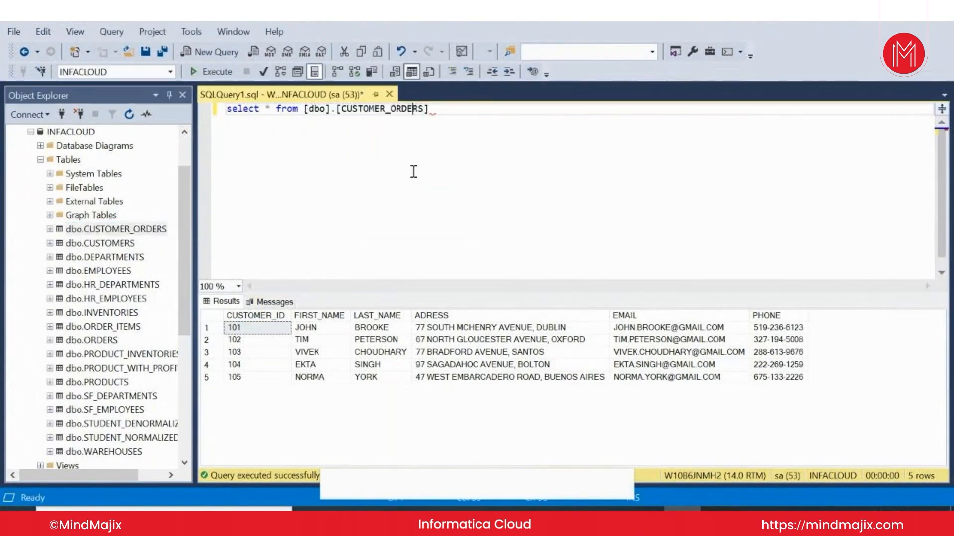
# Run the full select query on CUSTOMER_ORDERS and examine the returned rows across all columns through LINE_NO.
pyautogui.moveTo(458, 109); pyautogui.dragTo(237, 109)
pyautogui.press('F5')
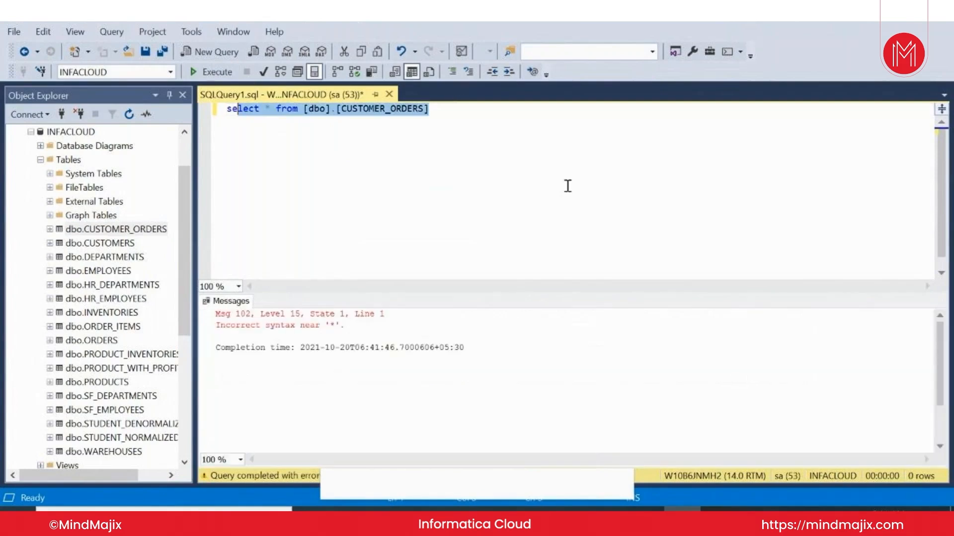
pyautogui.click(356, 136)
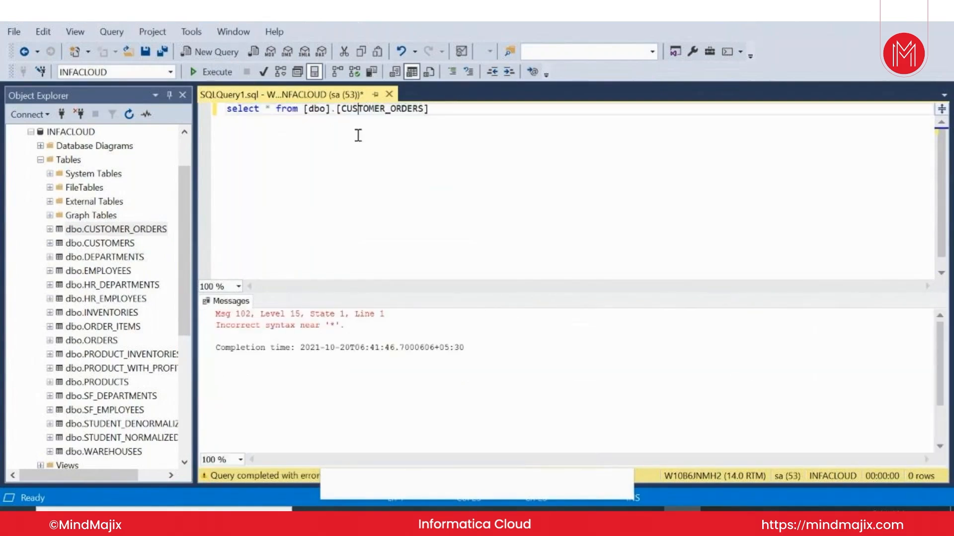
pyautogui.moveTo(436, 115); pyautogui.dragTo(219, 107)
pyautogui.press('F5')
pyautogui.click(495, 199)
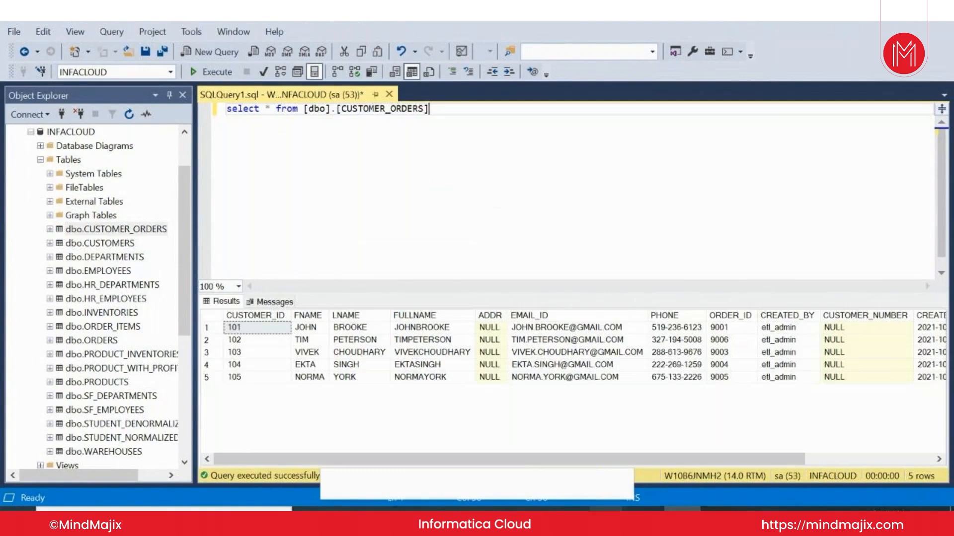
pyautogui.moveTo(604, 516)
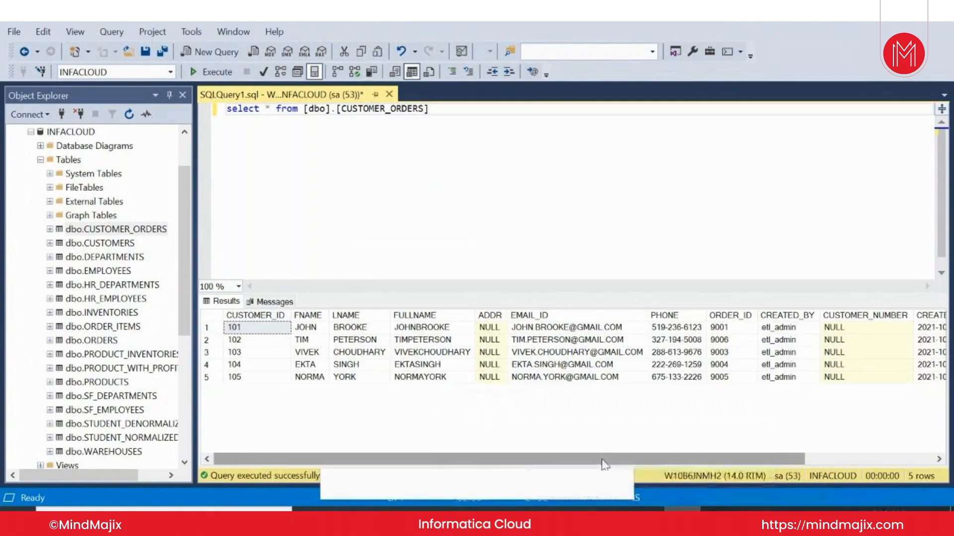
pyautogui.moveTo(601, 465); pyautogui.dragTo(733, 470)
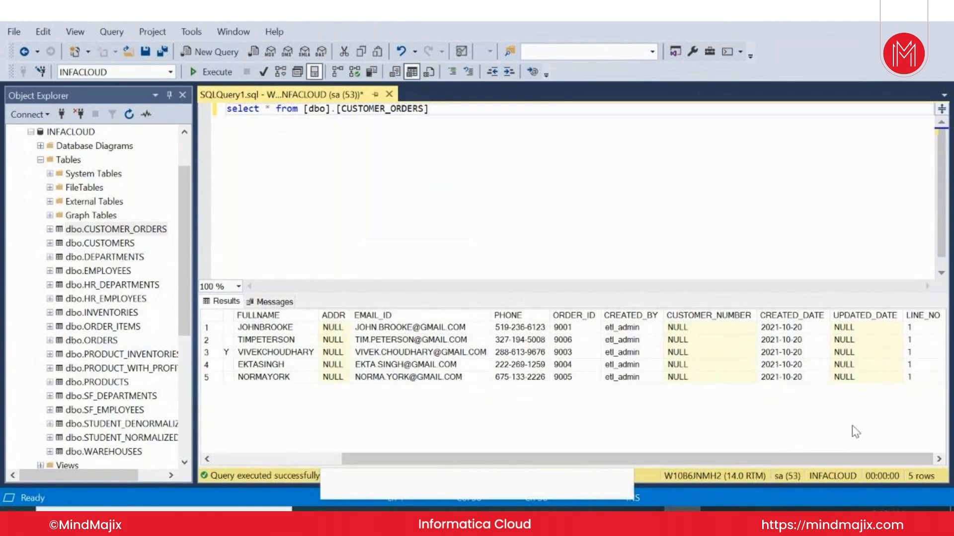
pyautogui.moveTo(815, 460); pyautogui.dragTo(654, 466)
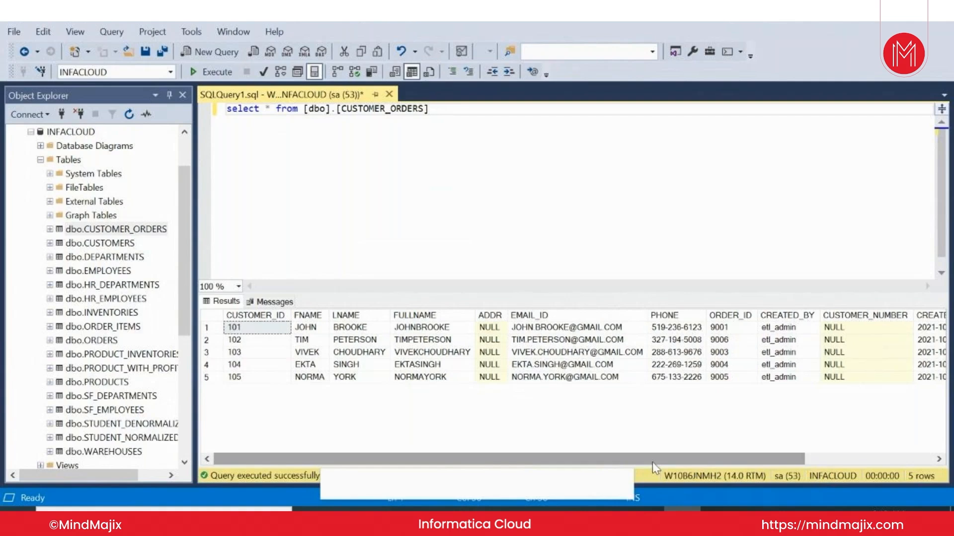
# Return to Informatica Data Integration and refresh the job list to check the status of DSS_ORCL_DEMO1-1.
pyautogui.moveTo(607, 507)
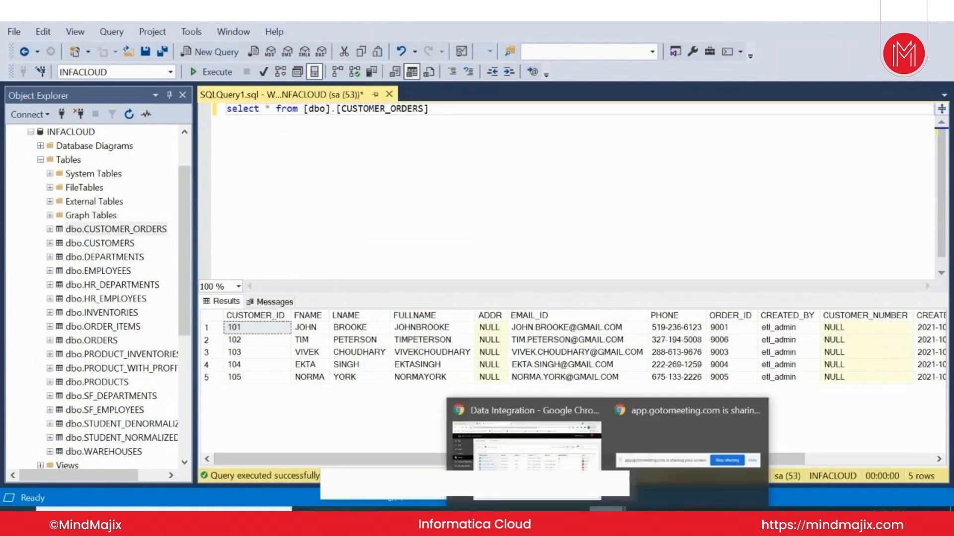
pyautogui.moveTo(526, 440)
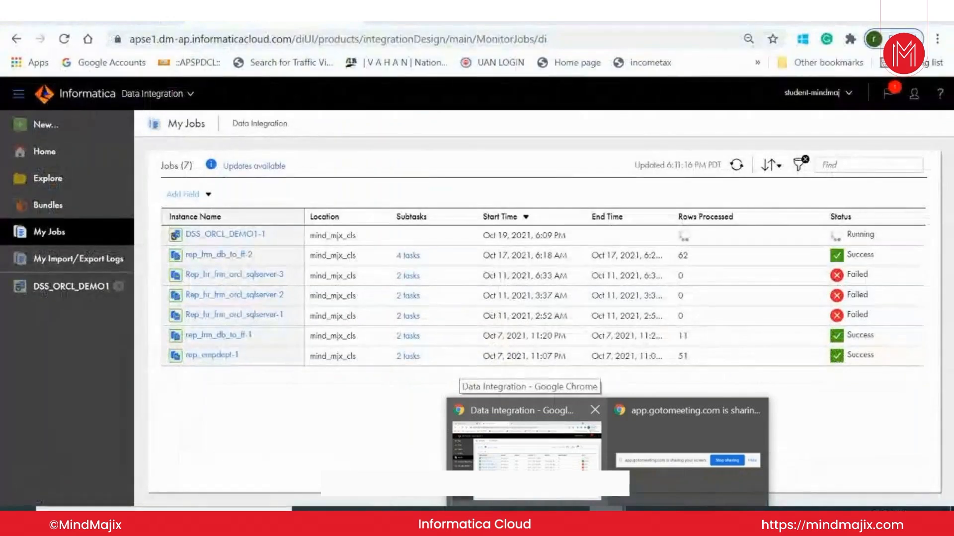
pyautogui.click(526, 439)
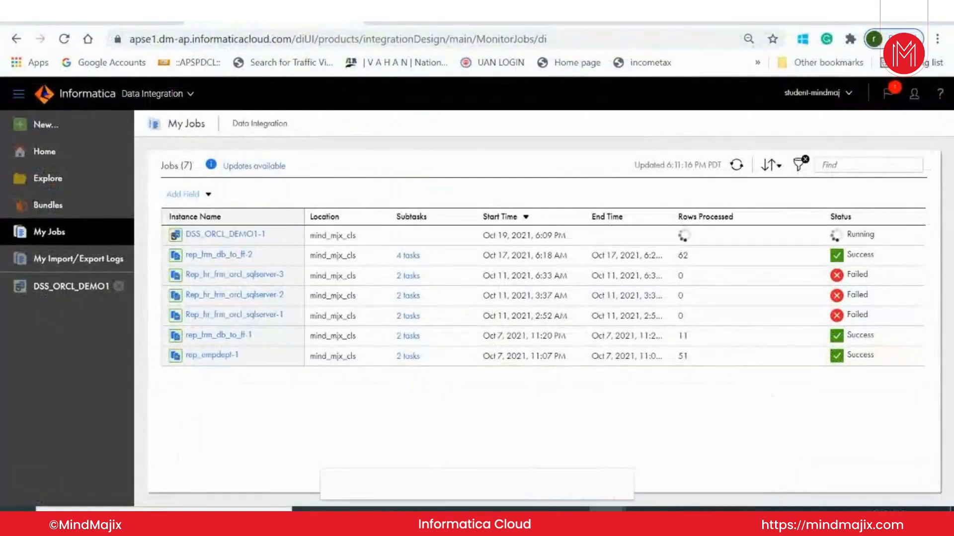
pyautogui.click(738, 172)
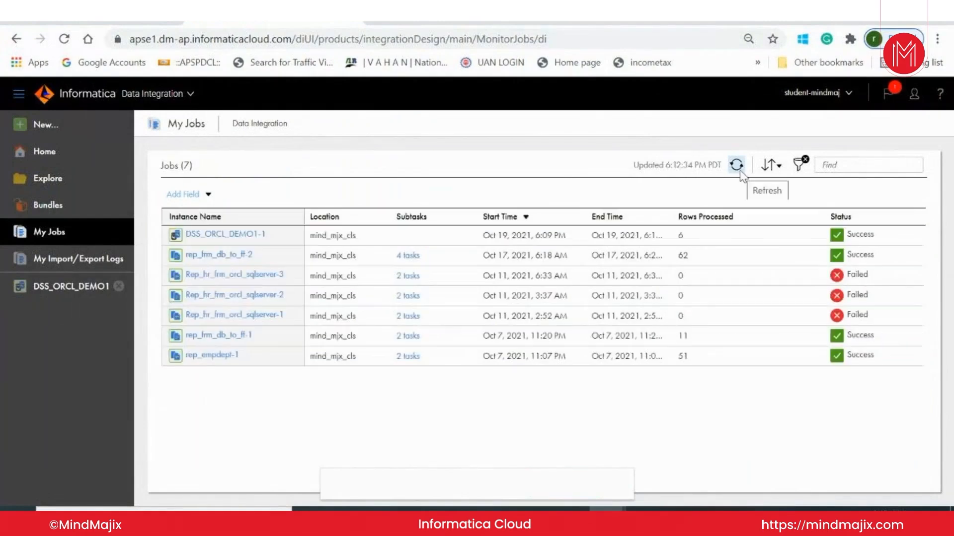